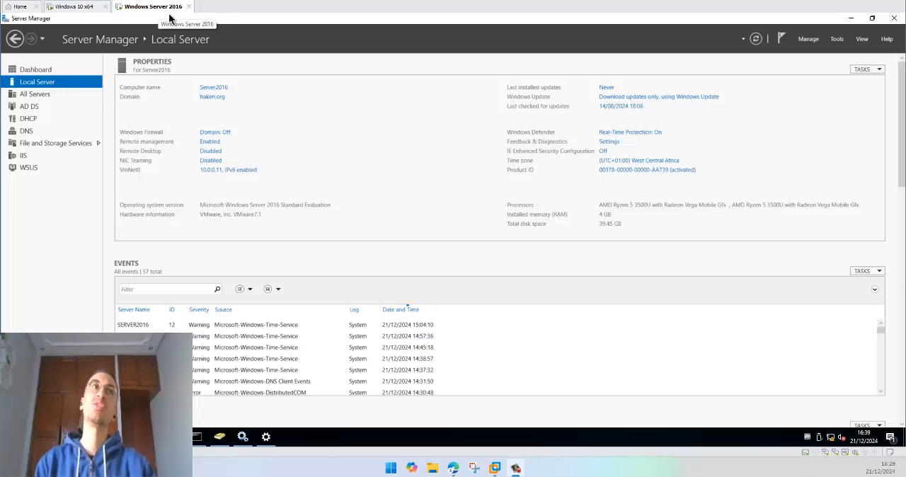
Step: Switch to the Windows 10 x64 virtual machine, minimise its Date et heure settings and move the P.Racer and tester gpo desktop items down
{"action": "left_click", "coordinate": [63, 10]}
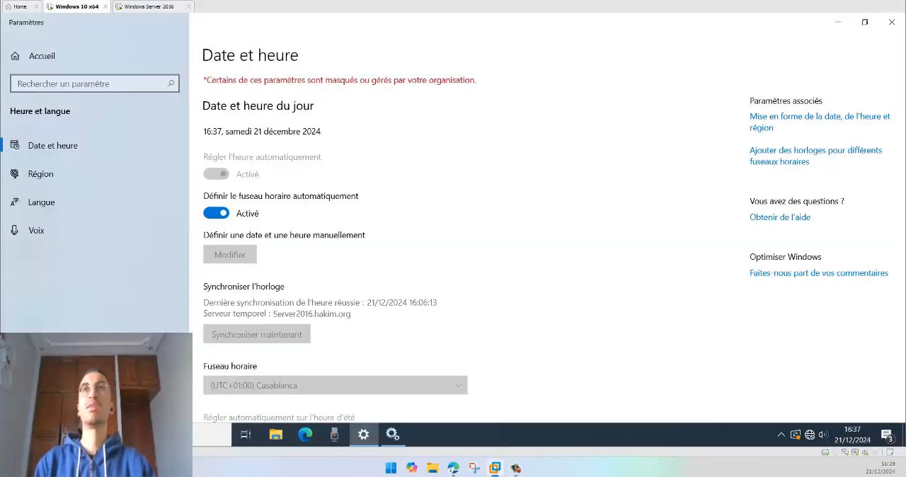
{"action": "left_click", "coordinate": [848, 27]}
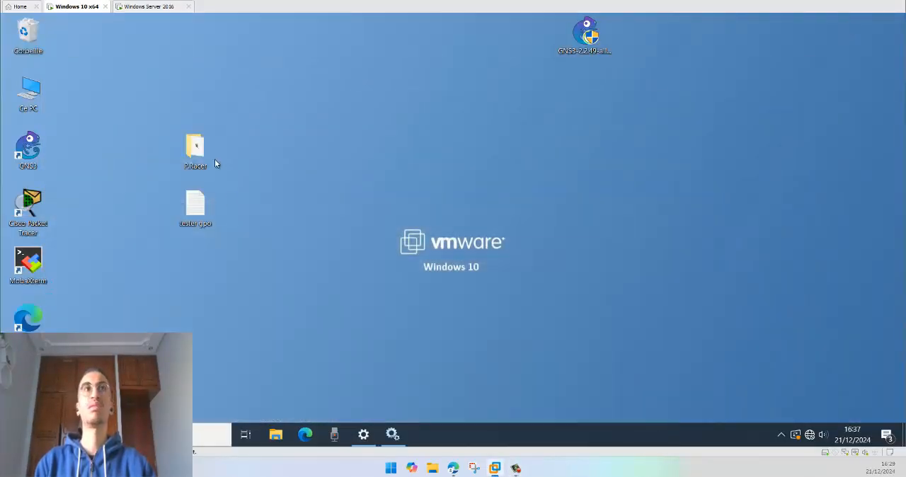
{"action": "left_click_drag", "start_coordinate": [214, 160], "coordinate": [214, 198]}
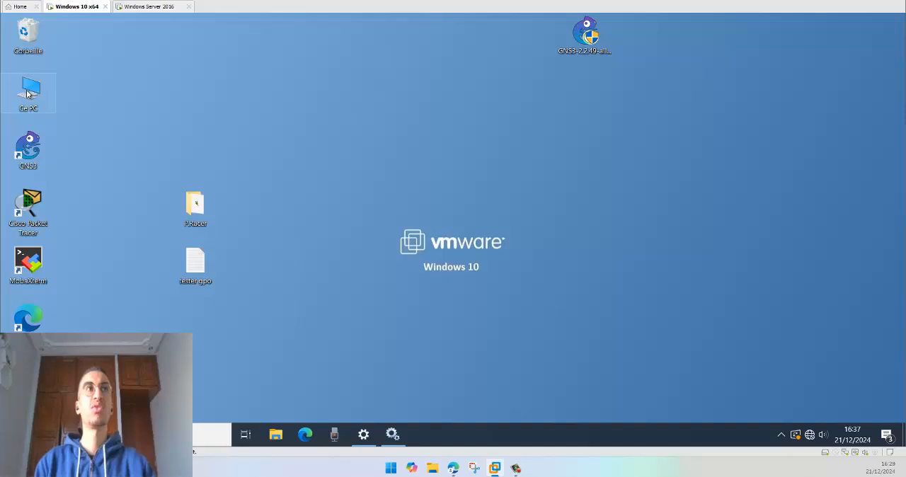
Step: Switch to the Windows Server 2016 virtual machine and review both network adapters in its virtual machine settings, then close the settings
{"action": "left_click", "coordinate": [150, 7]}
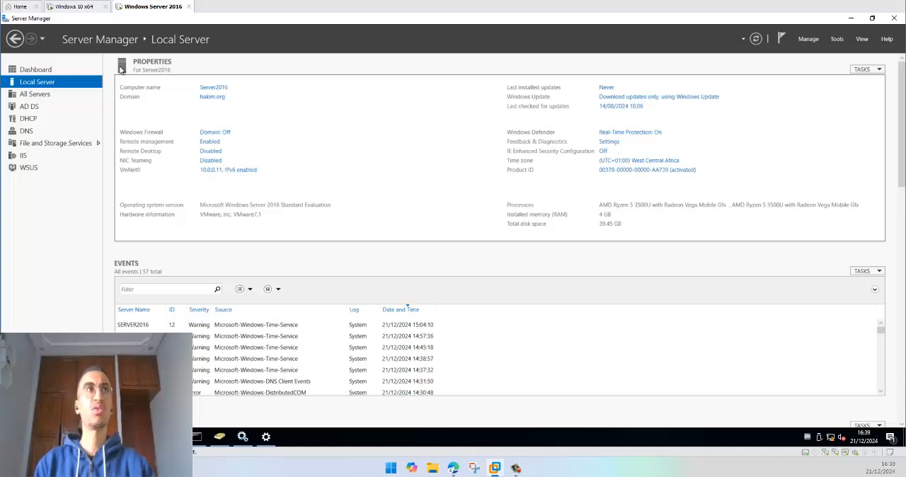
{"action": "right_click", "coordinate": [70, 3]}
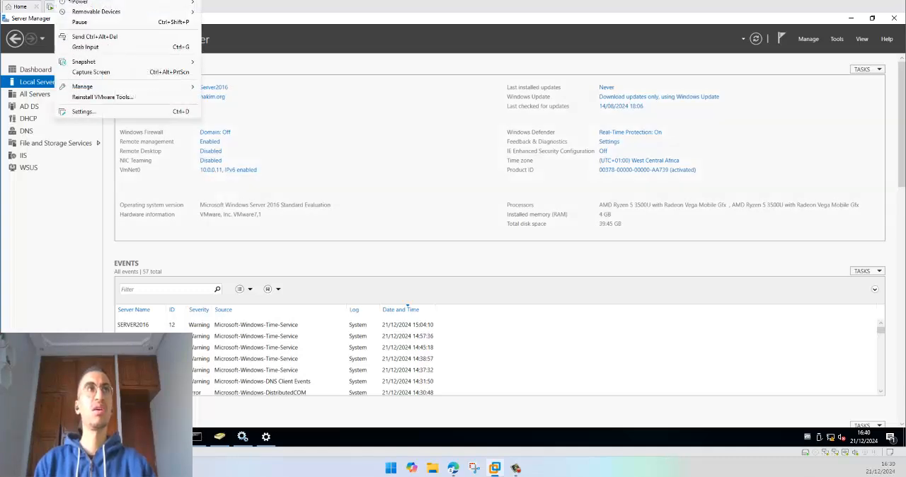
{"action": "left_click", "coordinate": [88, 109]}
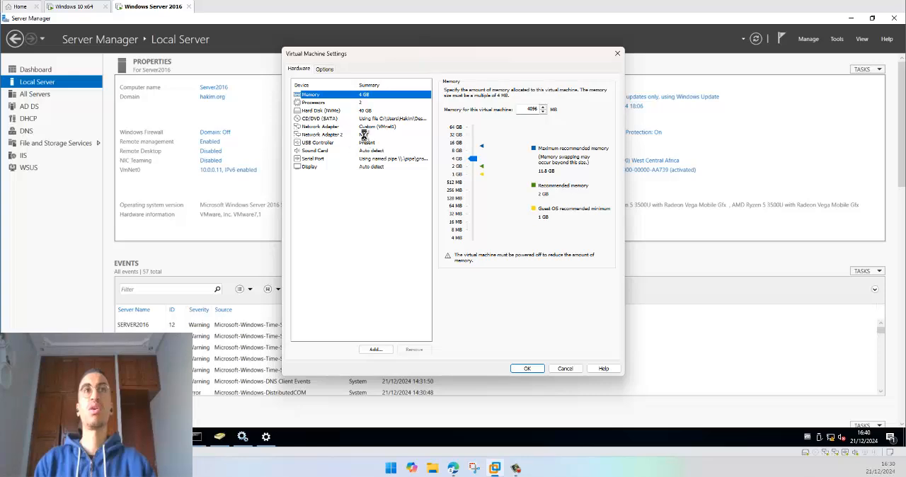
{"action": "left_click", "coordinate": [362, 134]}
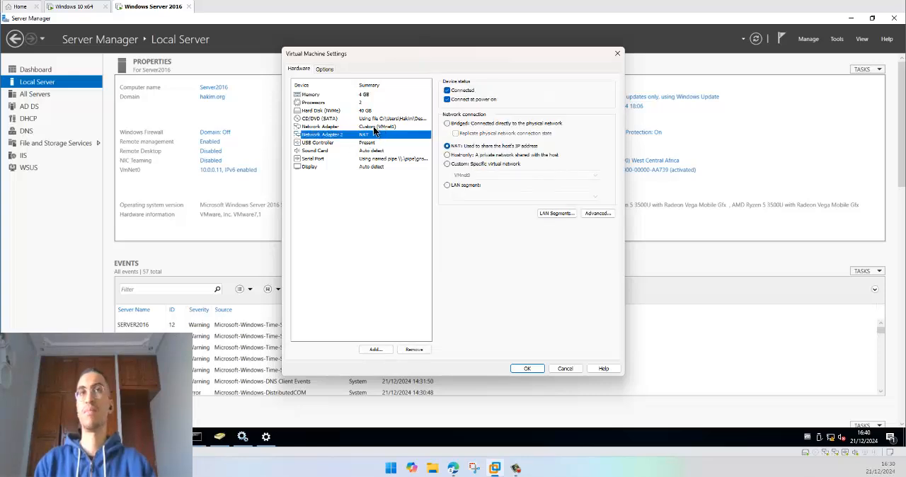
{"action": "left_click", "coordinate": [334, 128]}
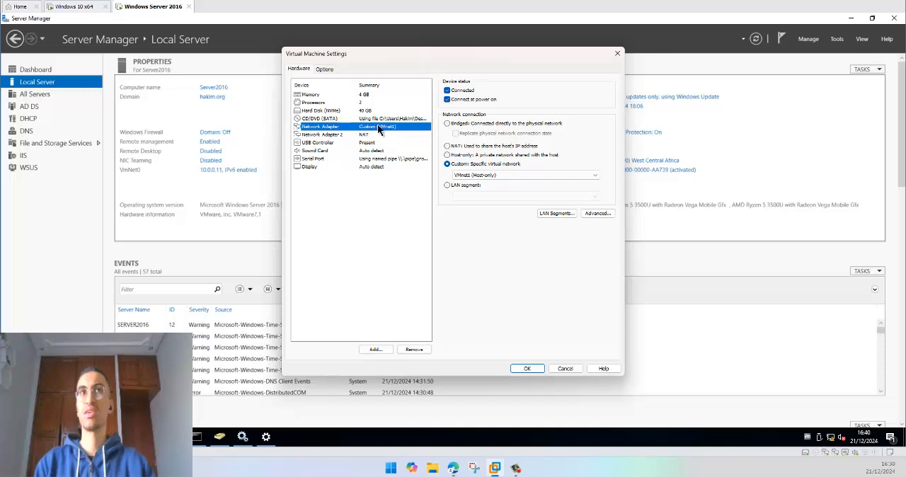
{"action": "left_click", "coordinate": [340, 134]}
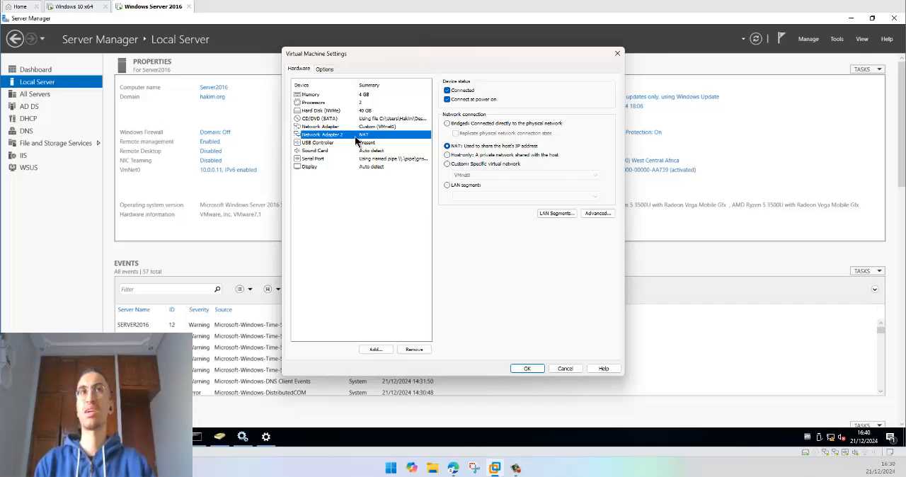
{"action": "left_click", "coordinate": [617, 53]}
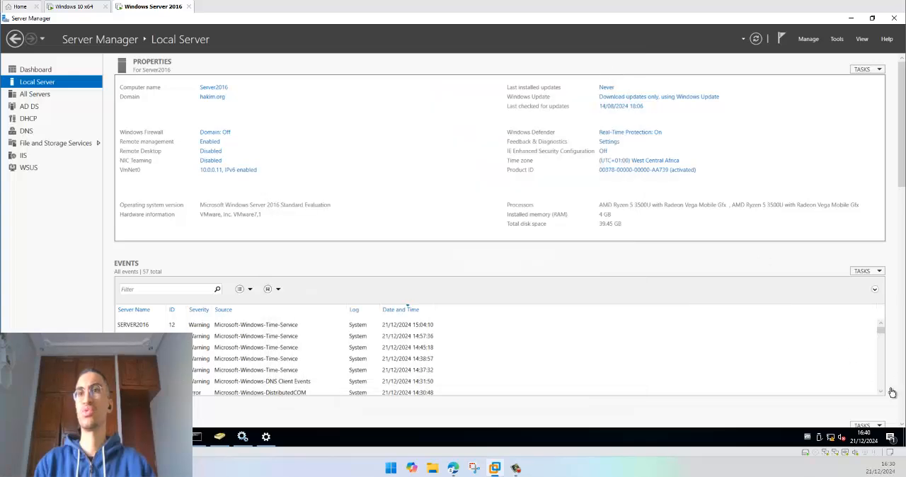
Step: Examine the server's VmNet0 adapter details, including its IPv4 address and DNS server, and close all network windows
{"action": "right_click", "coordinate": [832, 437]}
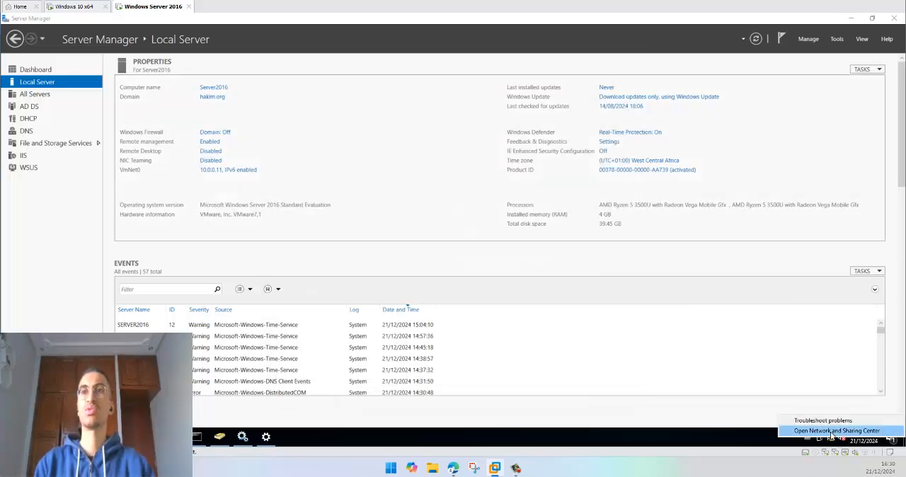
{"action": "left_click", "coordinate": [833, 431]}
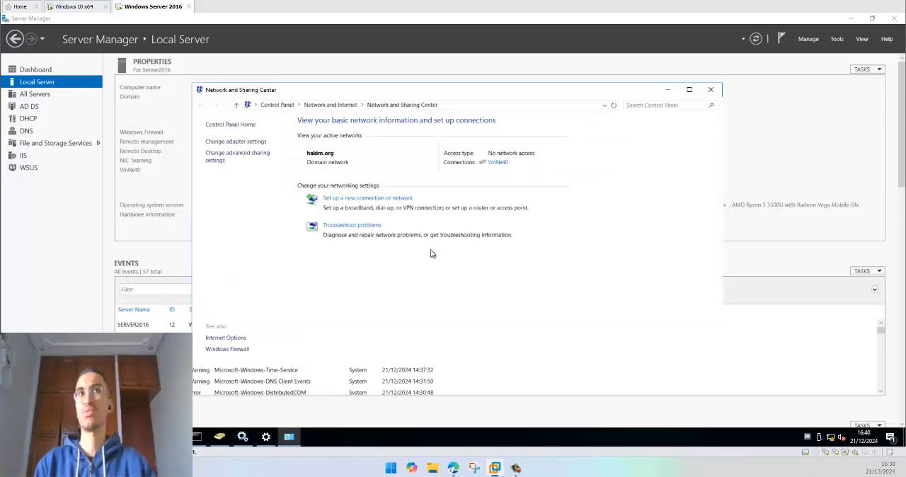
{"action": "left_click", "coordinate": [229, 145]}
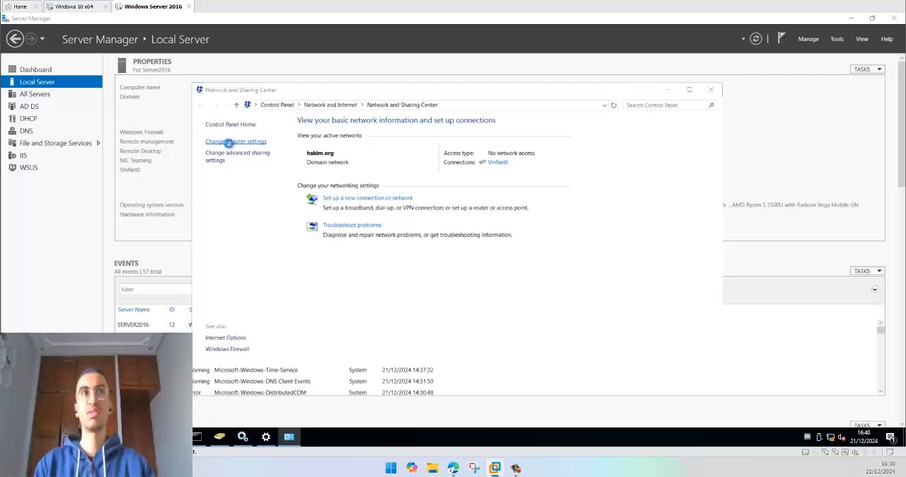
{"action": "left_click_drag", "start_coordinate": [353, 177], "coordinate": [369, 150]}
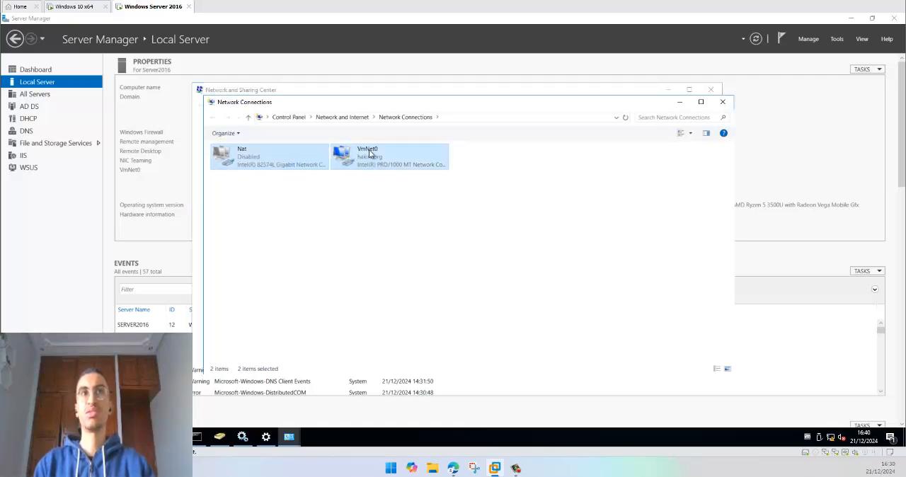
{"action": "left_click", "coordinate": [358, 162]}
{"action": "right_click", "coordinate": [358, 156]}
{"action": "left_click", "coordinate": [385, 175]}
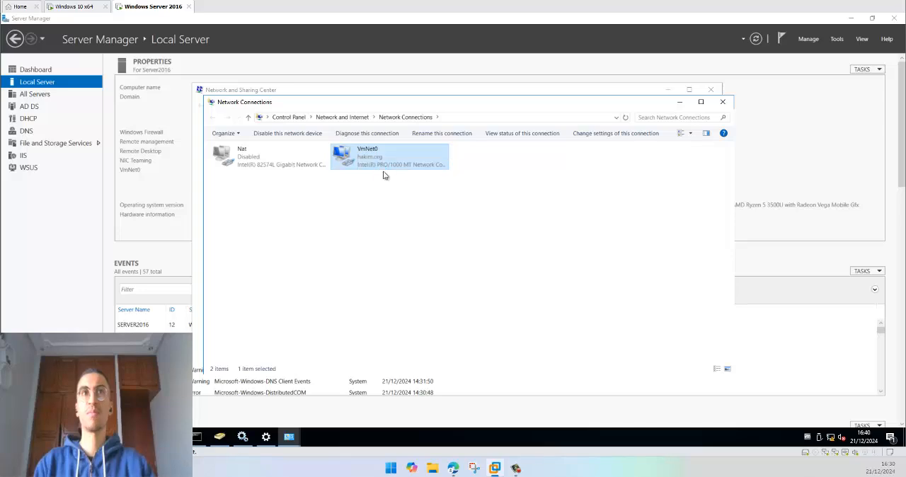
{"action": "left_click", "coordinate": [405, 220]}
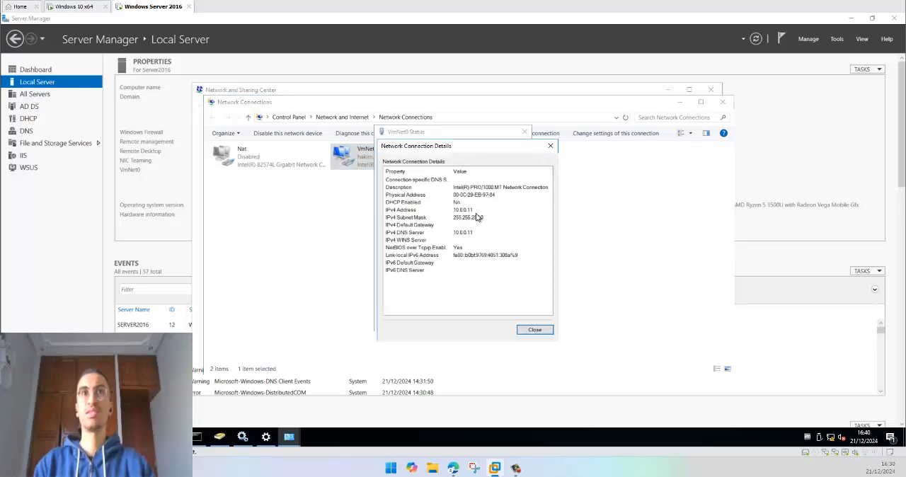
{"action": "left_click", "coordinate": [550, 146]}
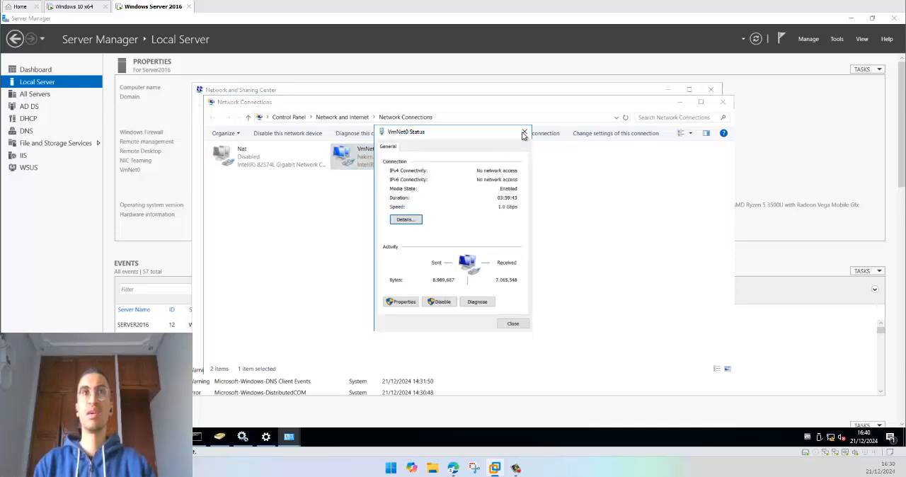
{"action": "left_click", "coordinate": [524, 134]}
{"action": "left_click", "coordinate": [723, 101]}
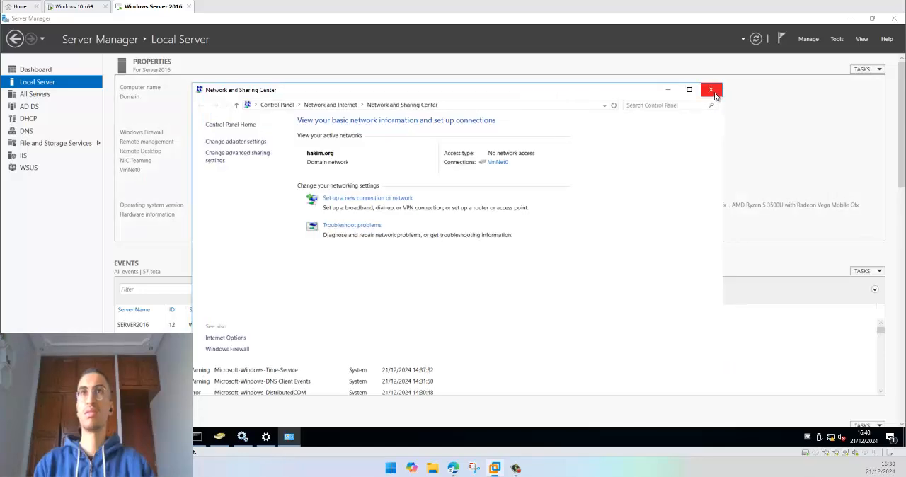
{"action": "left_click", "coordinate": [713, 91]}
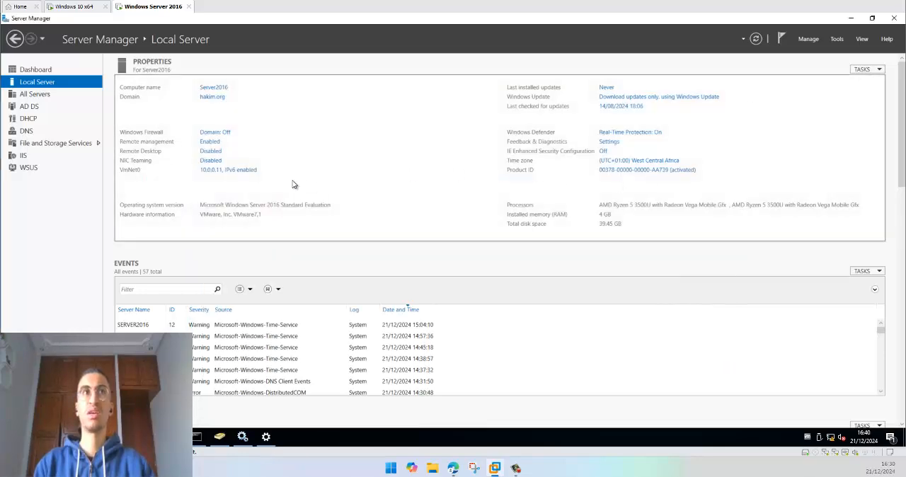
Step: Check the user and the WIN10X64 computer in the Ou1 unit of Active Directory Users and Computers, and close the console
{"action": "left_click", "coordinate": [840, 38]}
{"action": "left_click", "coordinate": [791, 99]}
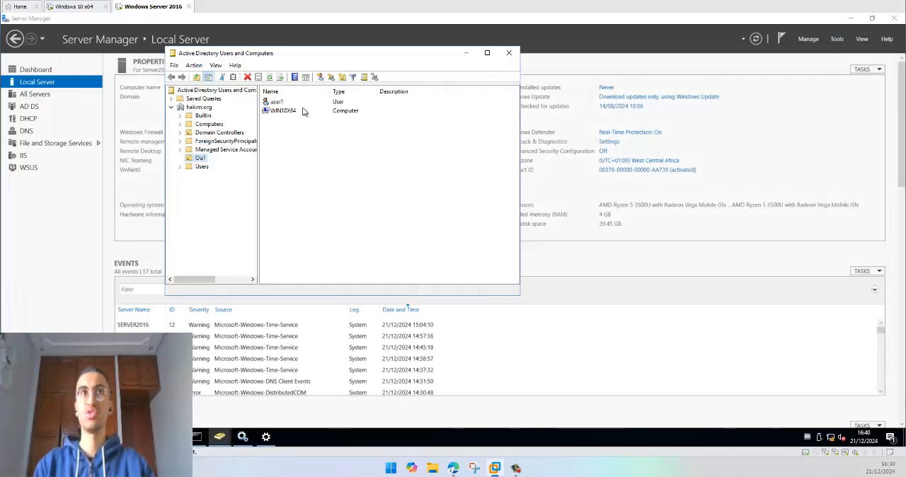
{"action": "left_click", "coordinate": [281, 113]}
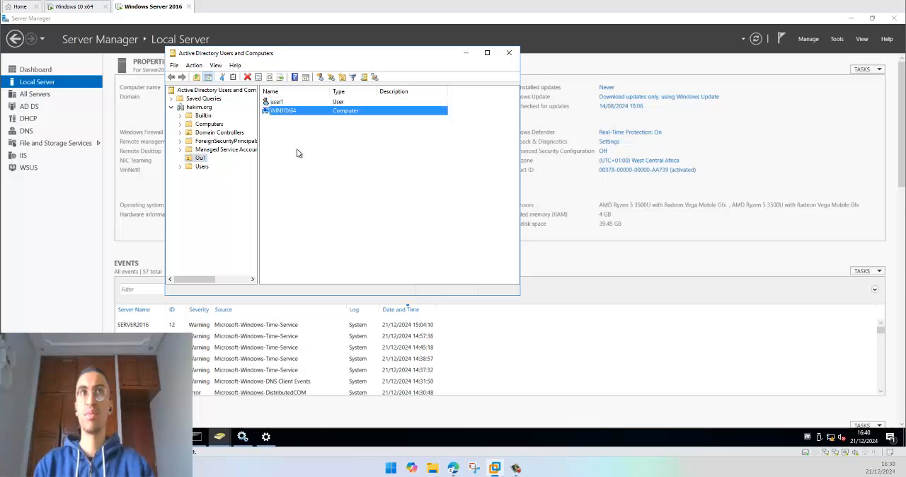
{"action": "left_click", "coordinate": [508, 52]}
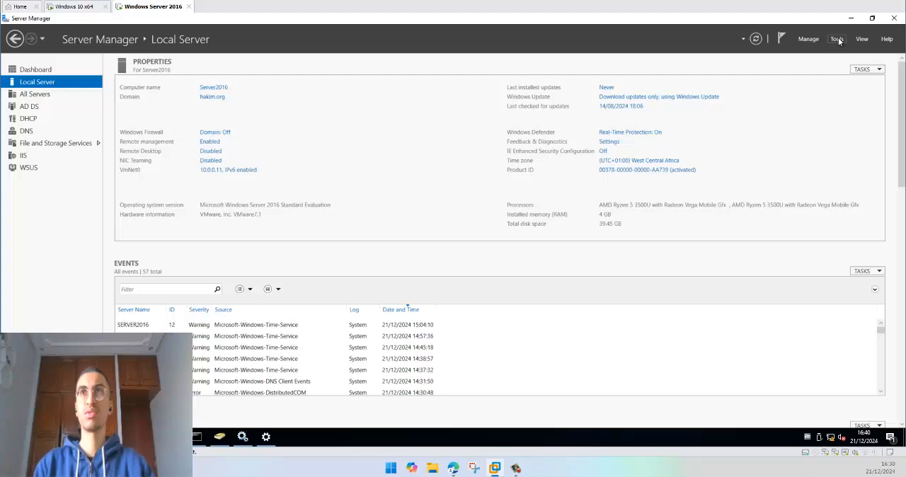
Step: Switch to the Windows 10 x64 virtual machine and check the computer name and domain in Ce PC's system properties
{"action": "left_click", "coordinate": [65, 8]}
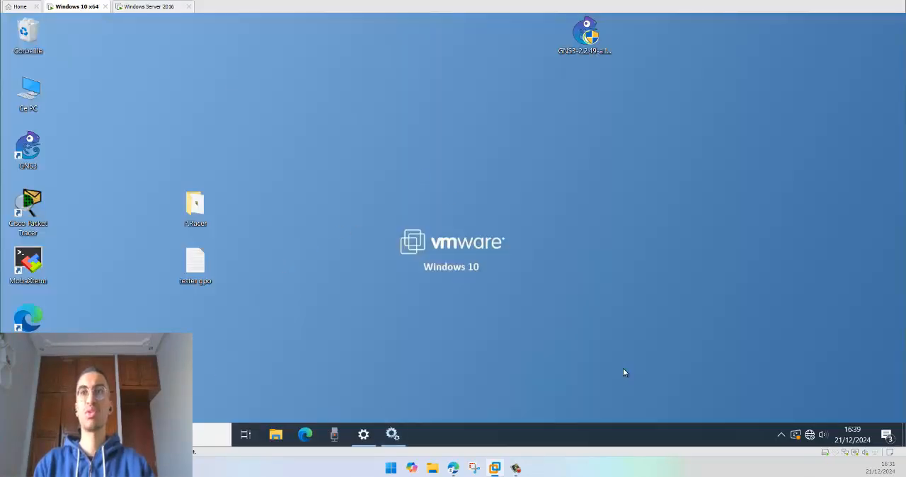
{"action": "right_click", "coordinate": [22, 88]}
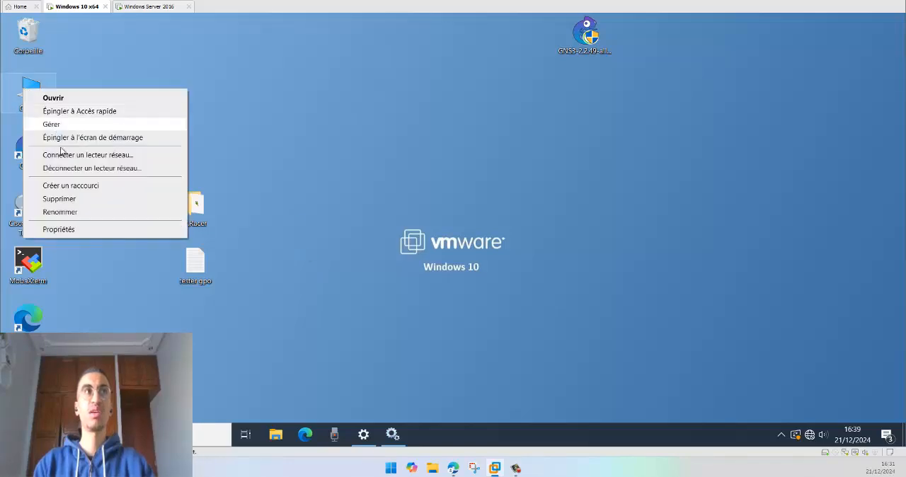
{"action": "left_click", "coordinate": [55, 230]}
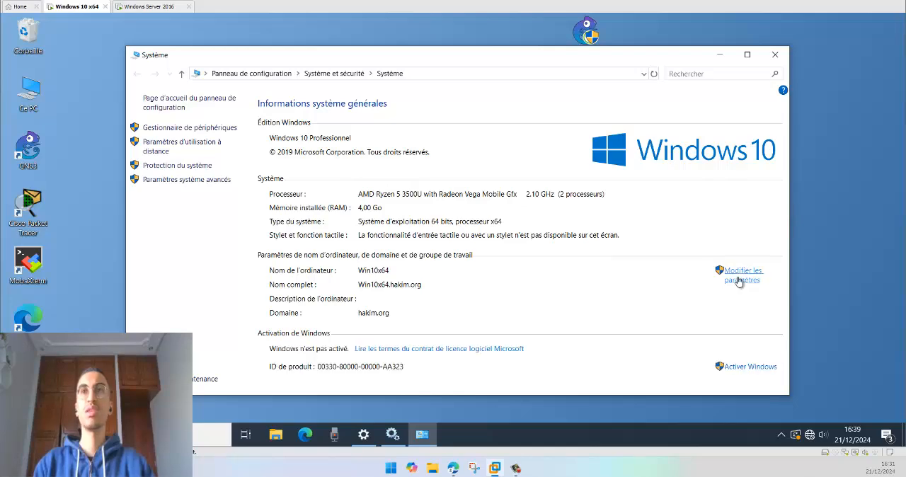
{"action": "left_click", "coordinate": [775, 54]}
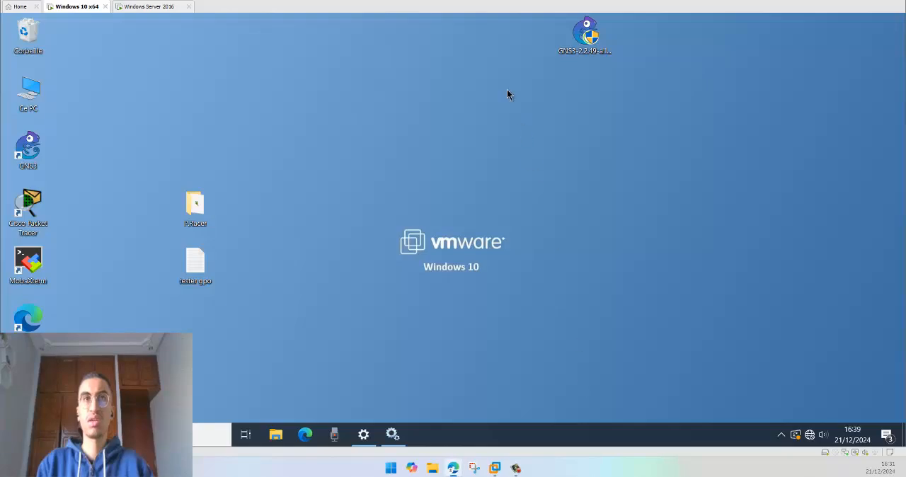
Step: Switch to the host's Edge browser, maximise it and look over the Microsoft Learn question about configuring an NTP server in Group Policy
{"action": "left_click_drag", "start_coordinate": [454, 44], "coordinate": [426, 15]}
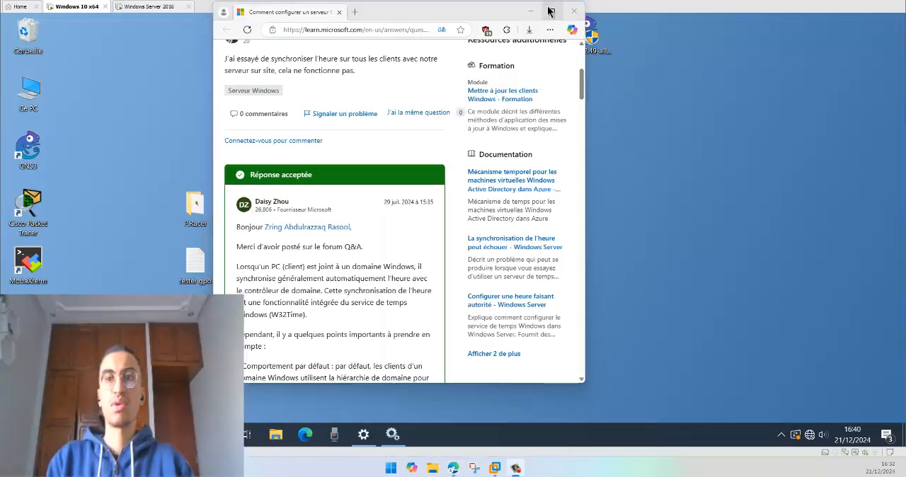
{"action": "left_click", "coordinate": [549, 11]}
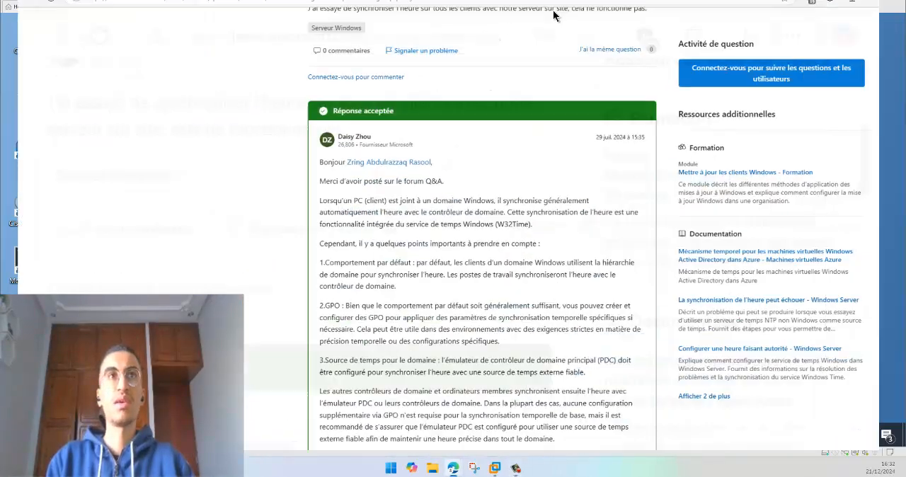
{"action": "scroll", "coordinate": [367, 208], "scroll_direction": "up", "scroll_amount": 3}
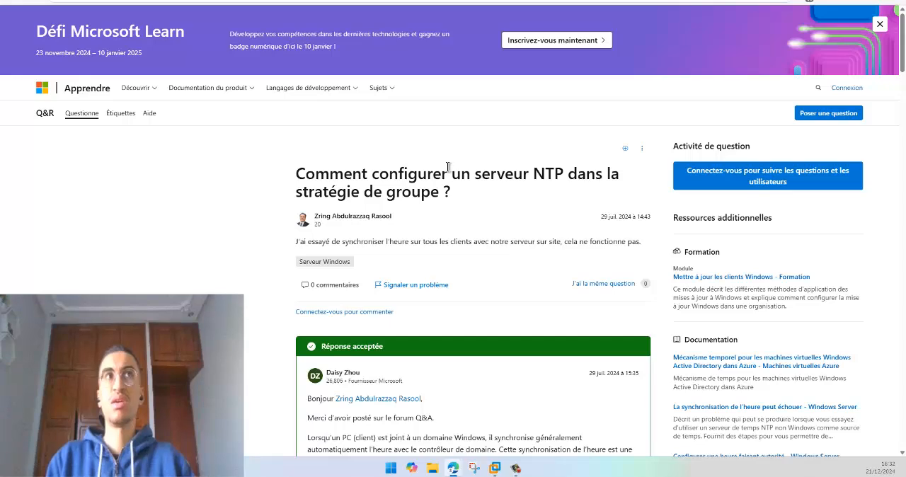
{"action": "scroll", "coordinate": [267, 205], "scroll_direction": "down", "scroll_amount": 2}
{"action": "scroll", "coordinate": [266, 206], "scroll_direction": "down", "scroll_amount": 2}
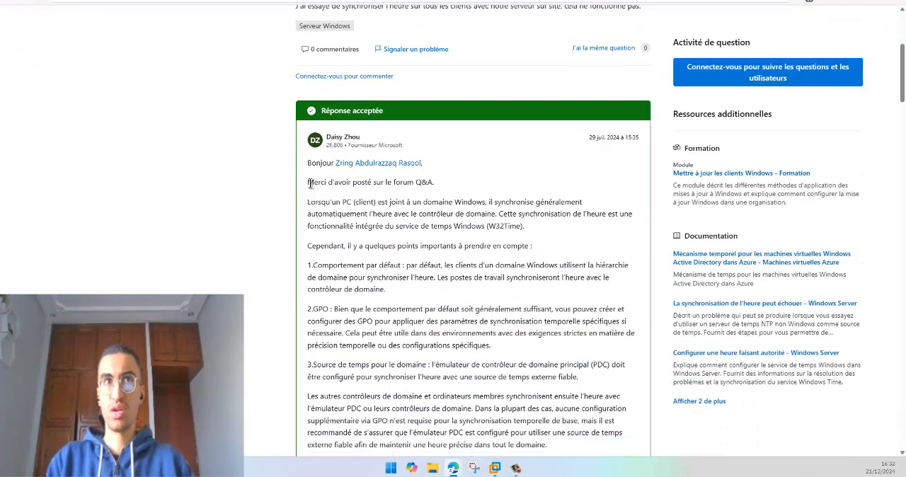
Step: Read the accepted answer's opening on domain time synchronisation, highlighting the sentence about domain-joined PCs and the default-behaviour point
{"action": "left_click_drag", "start_coordinate": [308, 182], "coordinate": [441, 188]}
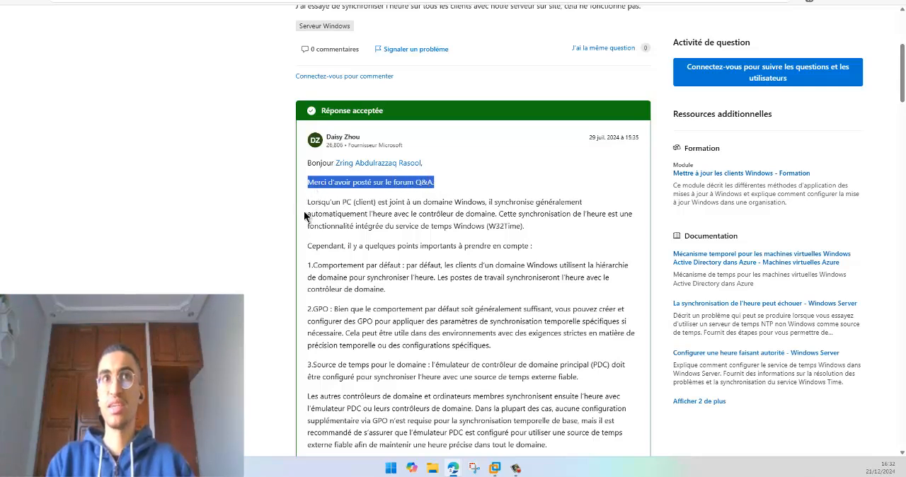
{"action": "left_click_drag", "start_coordinate": [307, 202], "coordinate": [492, 201]}
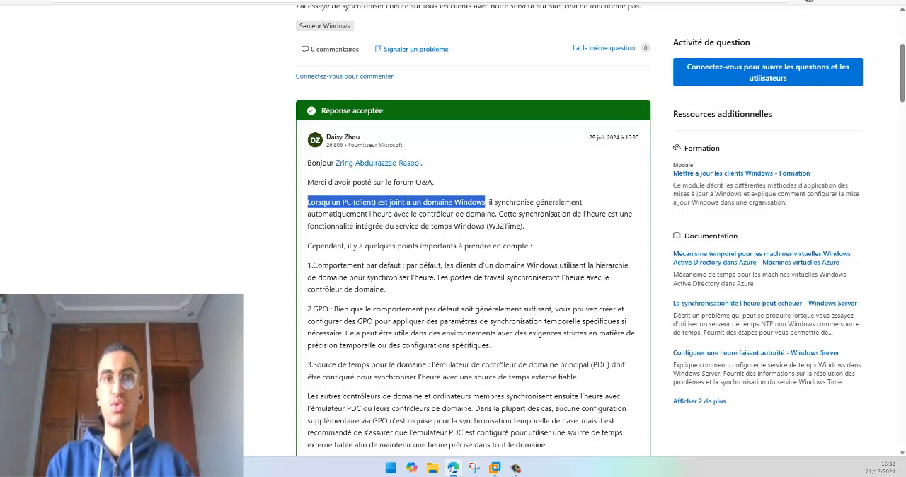
{"action": "mouse_move", "coordinate": [500, 472]}
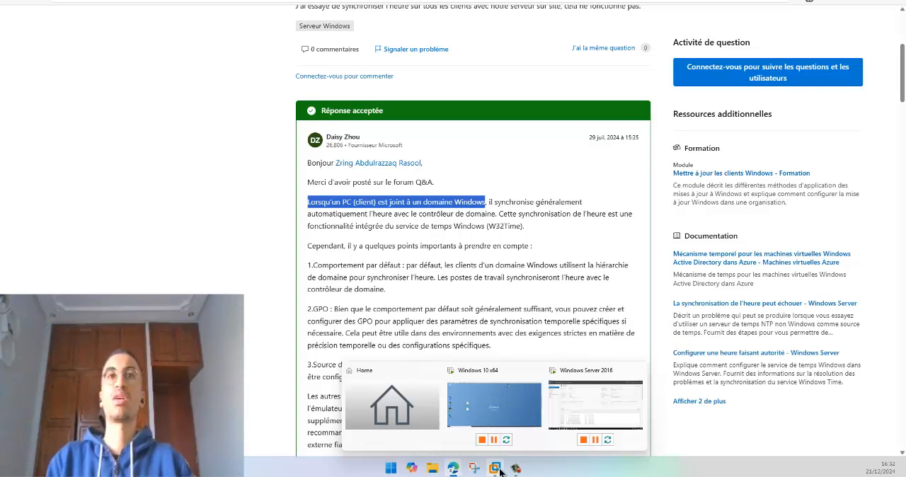
{"action": "left_click", "coordinate": [397, 247]}
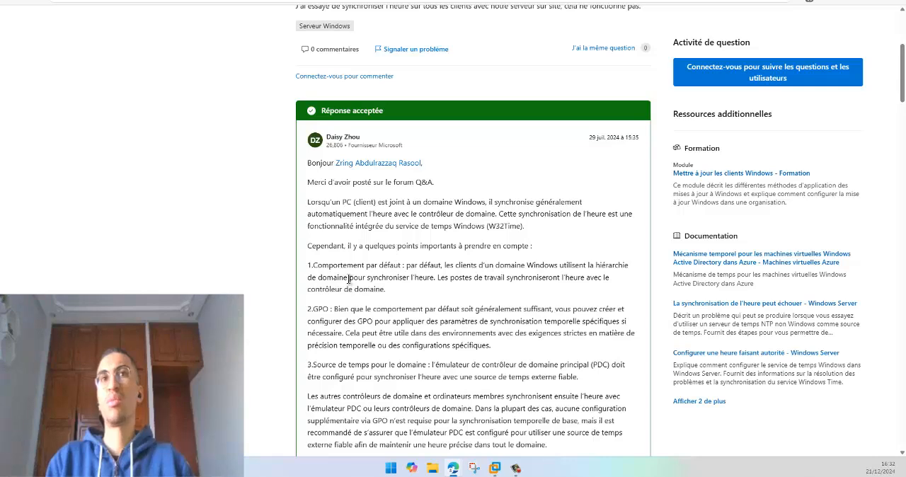
{"action": "left_click_drag", "start_coordinate": [308, 266], "coordinate": [404, 265]}
{"action": "left_click", "coordinate": [431, 265]}
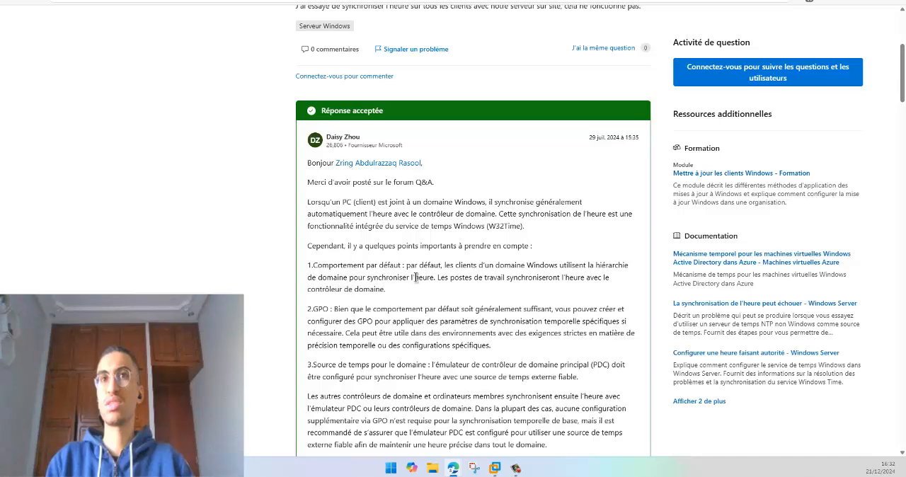
Step: Highlight the accepted answer's first point on default domain time behaviour, and highlight the word GPO in its second point
{"action": "left_click_drag", "start_coordinate": [415, 277], "coordinate": [427, 277]}
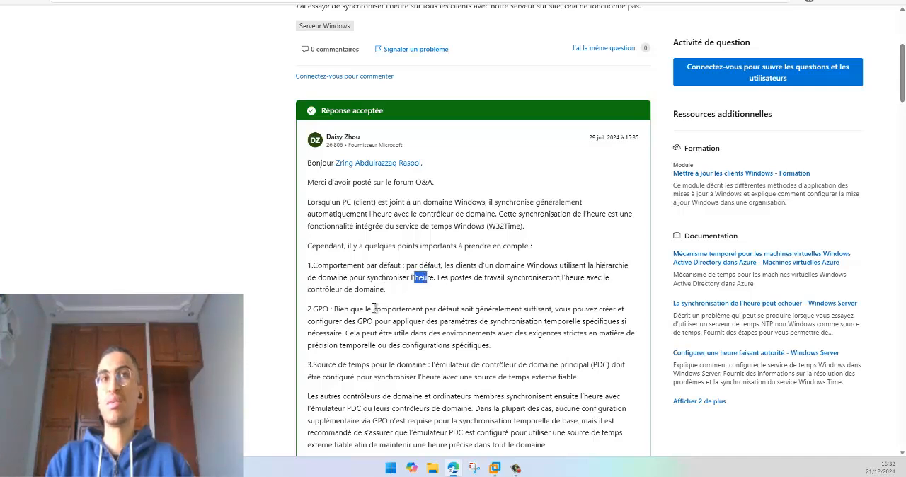
{"action": "left_click_drag", "start_coordinate": [380, 298], "coordinate": [320, 269]}
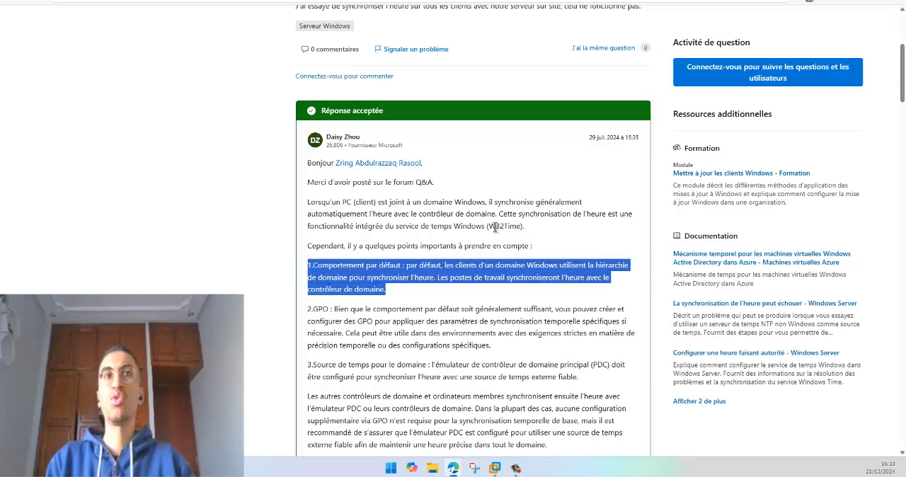
{"action": "left_click", "coordinate": [343, 298]}
{"action": "left_click_drag", "start_coordinate": [313, 308], "coordinate": [330, 308]}
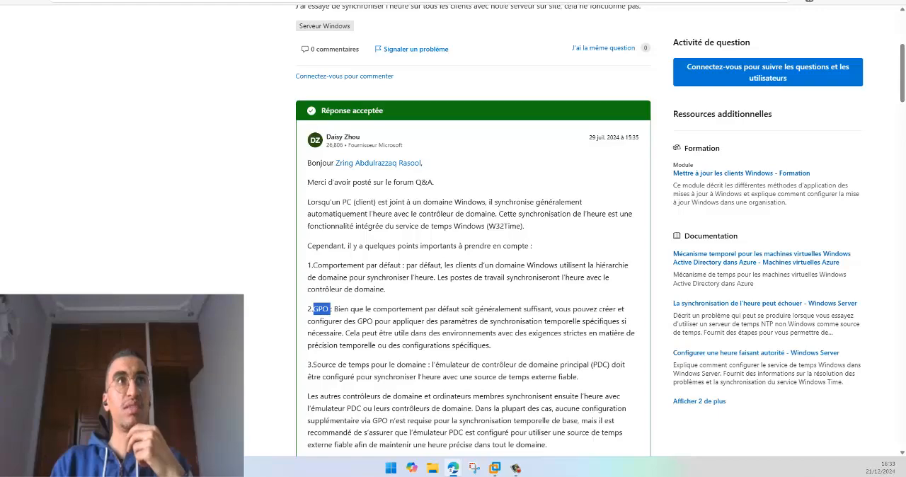
Step: Switch to the Windows Server 2016 virtual machine, minimise Server Manager and open the Services console
{"action": "left_click", "coordinate": [454, 468]}
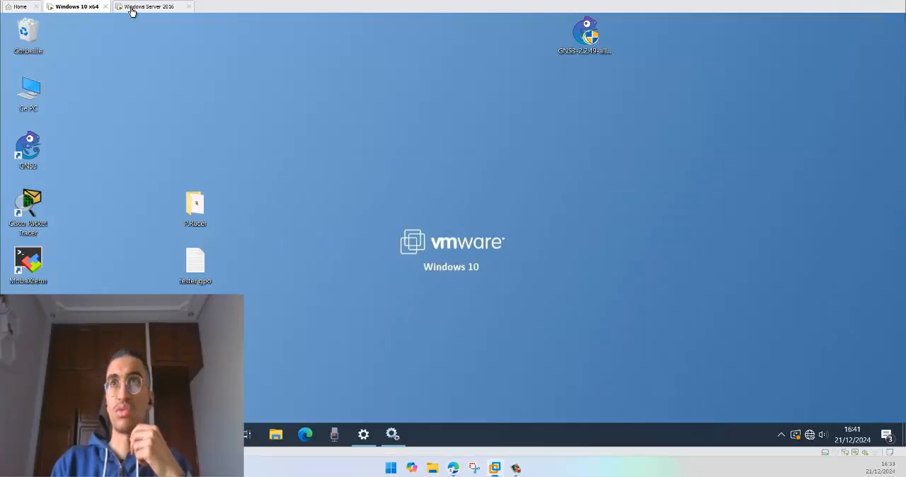
{"action": "left_click", "coordinate": [147, 6]}
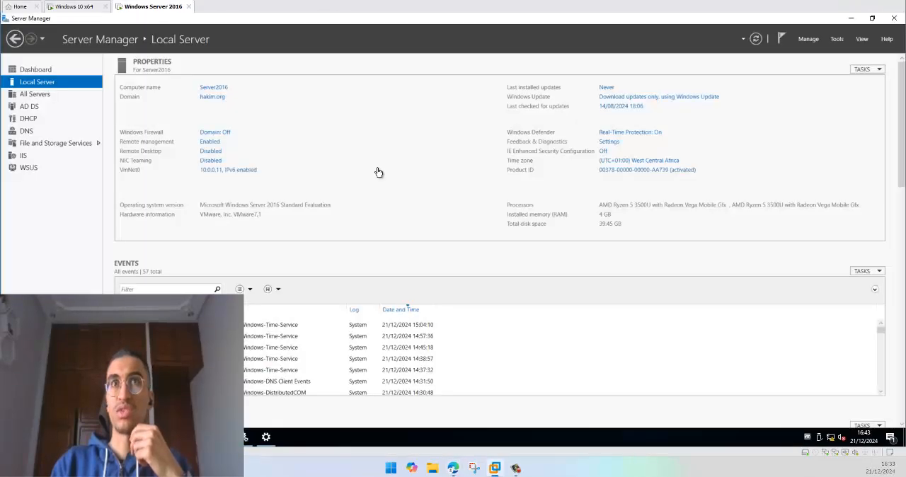
{"action": "left_click", "coordinate": [853, 20]}
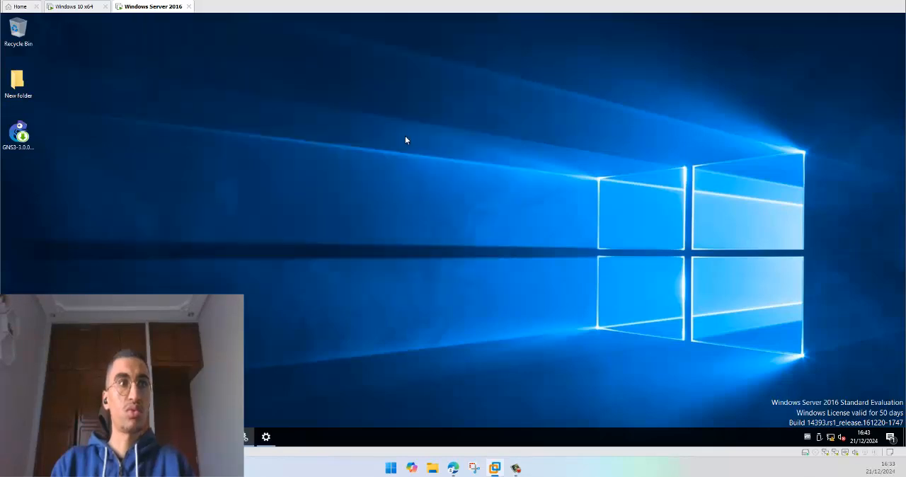
{"action": "left_click", "coordinate": [501, 24]}
{"action": "left_click", "coordinate": [12, 436]}
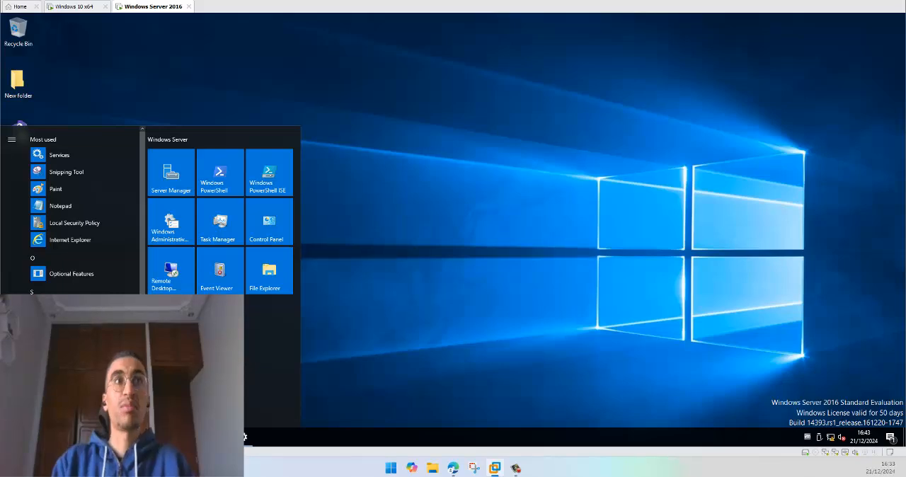
{"action": "type", "text": "services"}
{"action": "key", "text": "Return"}
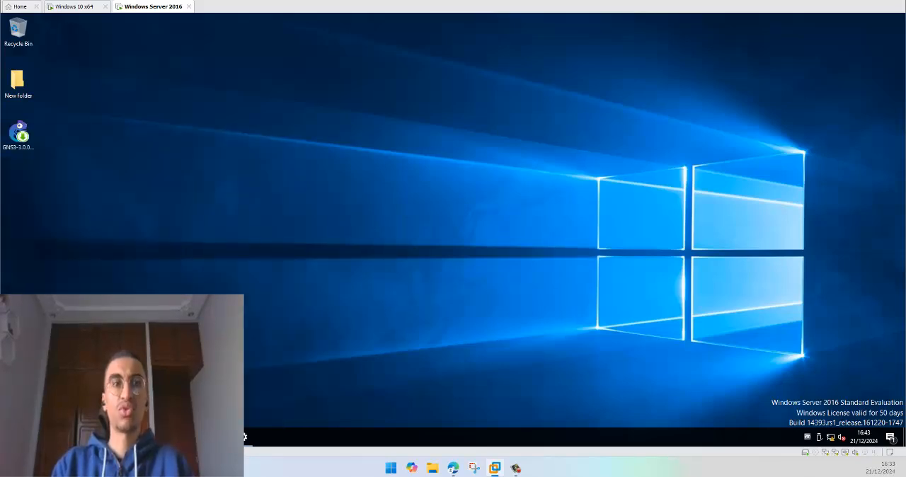
Step: Find the Windows Time service in the list, check its general properties and close them unchanged
{"action": "left_click", "coordinate": [354, 221]}
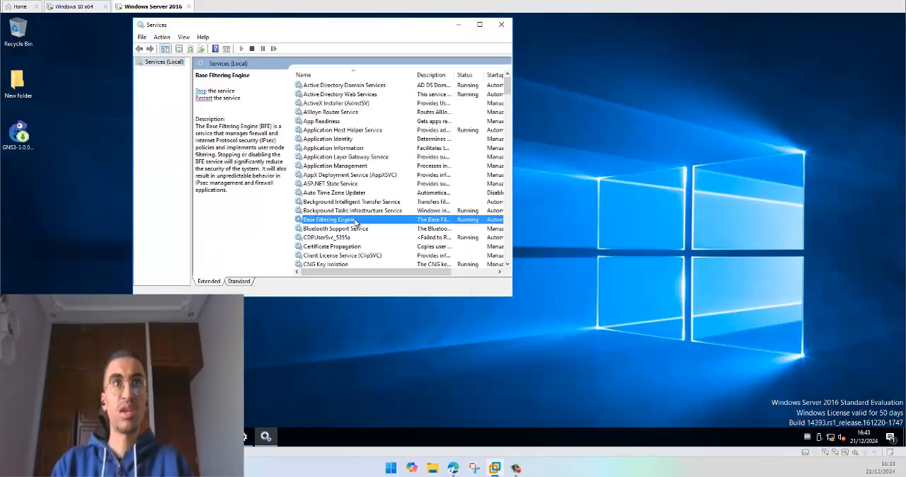
{"action": "key", "text": "w"}
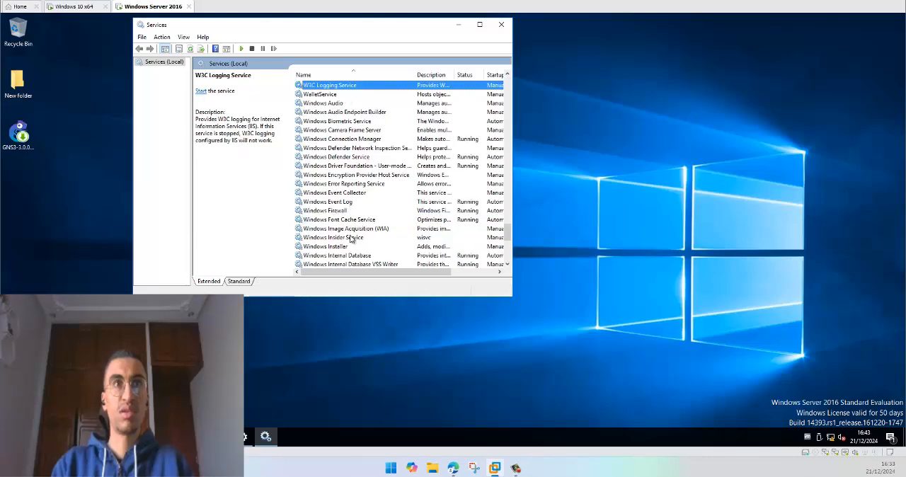
{"action": "scroll", "coordinate": [339, 247], "scroll_direction": "down", "scroll_amount": 8}
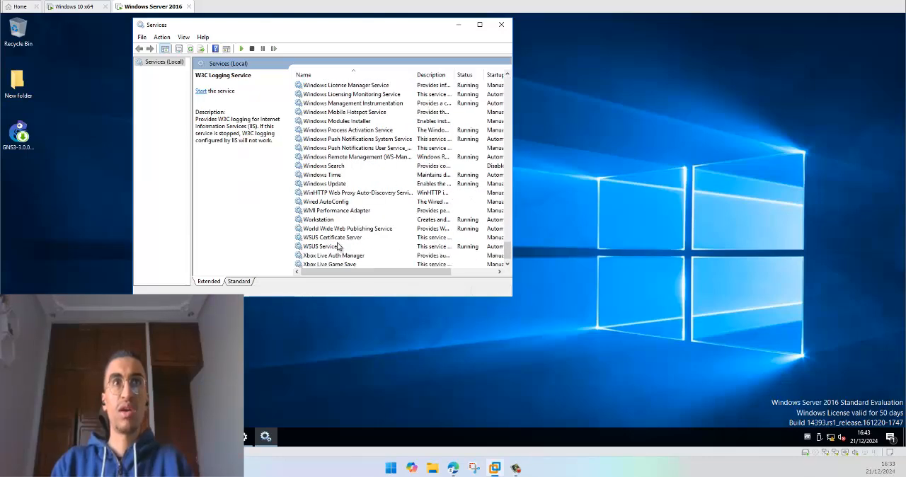
{"action": "left_click", "coordinate": [339, 176]}
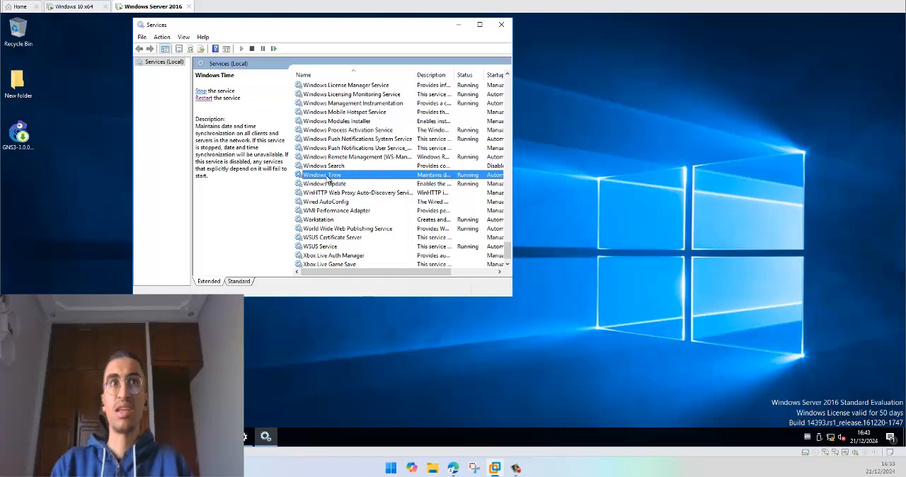
{"action": "double_click", "coordinate": [327, 177]}
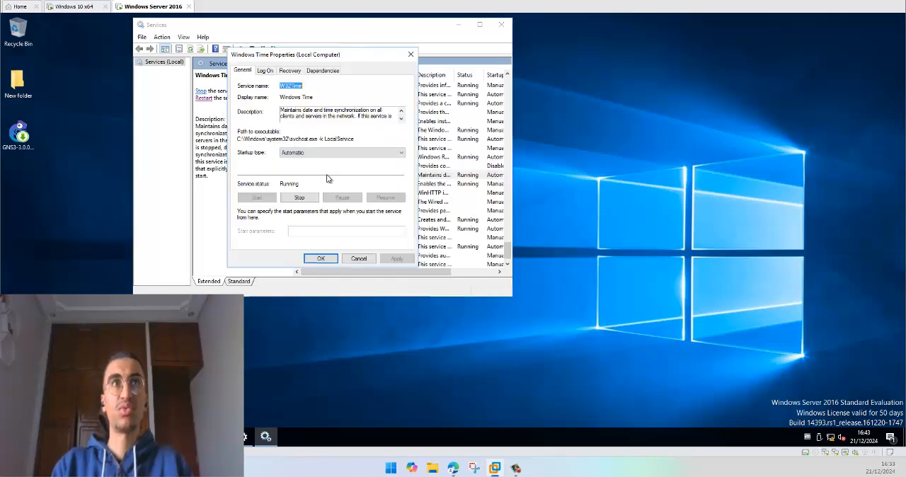
{"action": "left_click", "coordinate": [411, 55]}
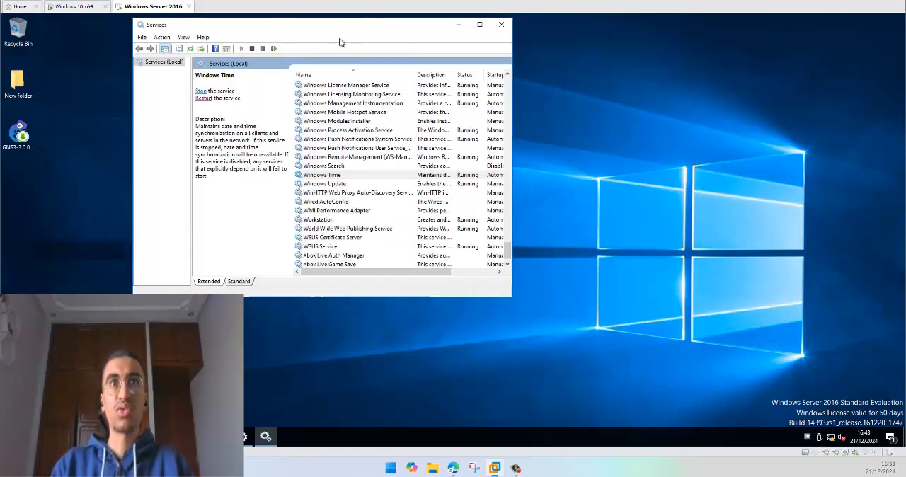
Step: Move the Services window towards the middle of the desktop and read the Windows Time service's description
{"action": "left_click_drag", "start_coordinate": [332, 26], "coordinate": [529, 72]}
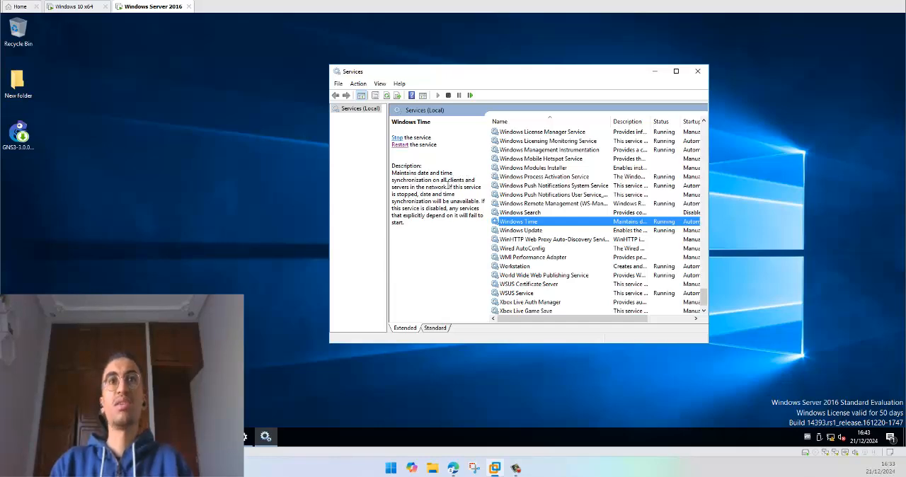
{"action": "left_click", "coordinate": [469, 201]}
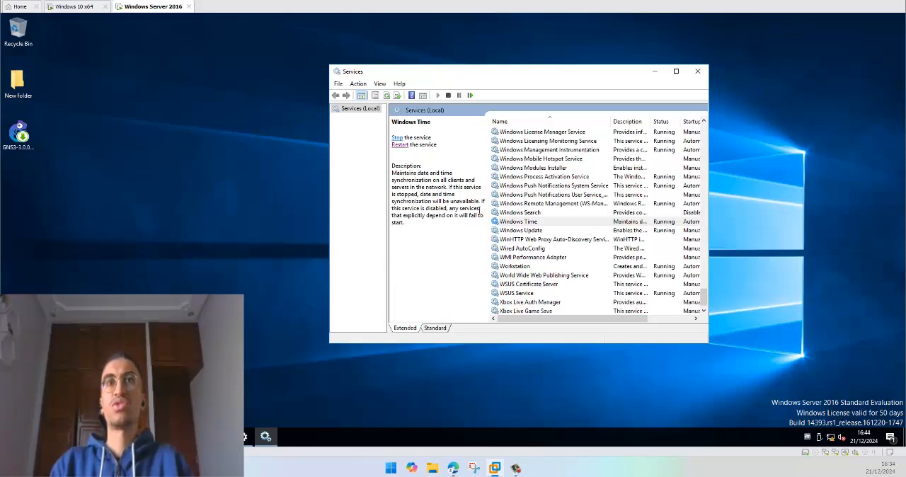
{"action": "left_click", "coordinate": [528, 232]}
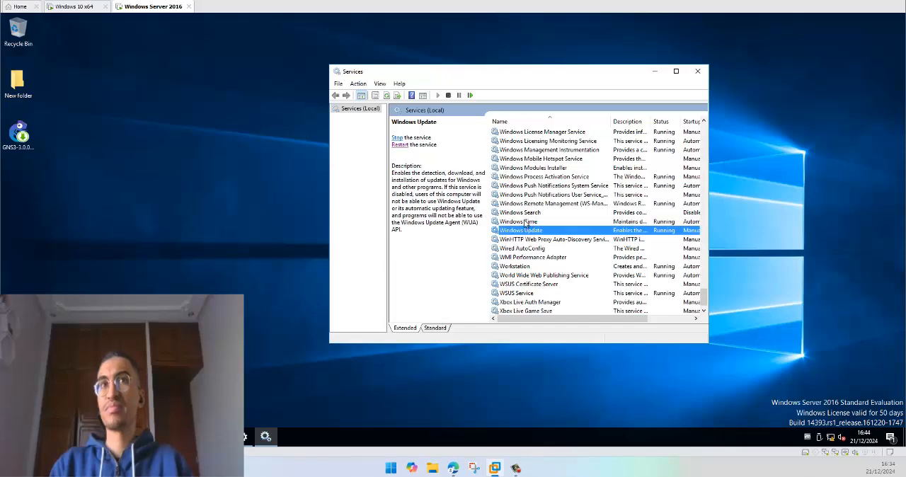
{"action": "left_click", "coordinate": [533, 222]}
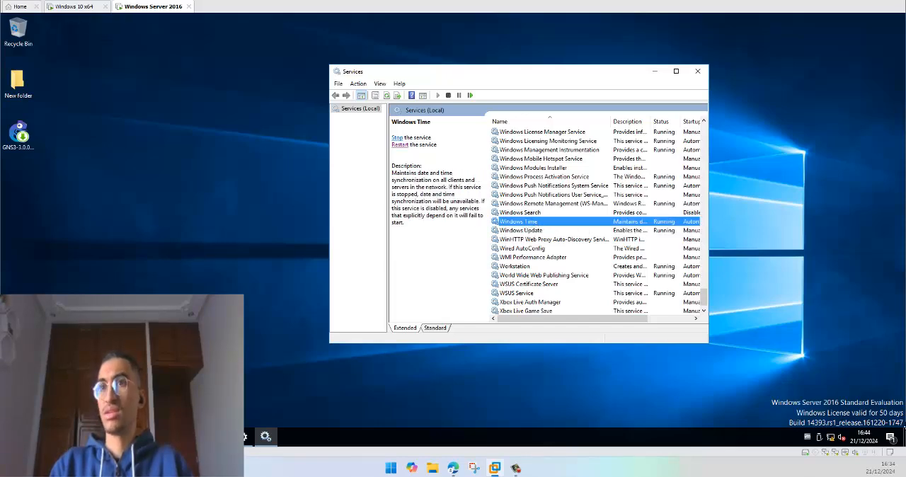
Step: Open the server's date and time settings and place the window beside the Services console
{"action": "left_click", "coordinate": [862, 437]}
{"action": "right_click", "coordinate": [862, 439]}
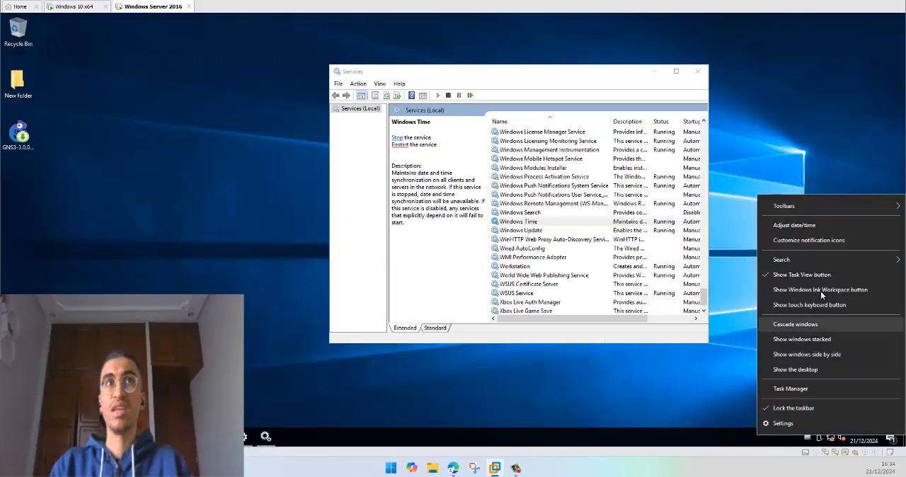
{"action": "left_click", "coordinate": [792, 226]}
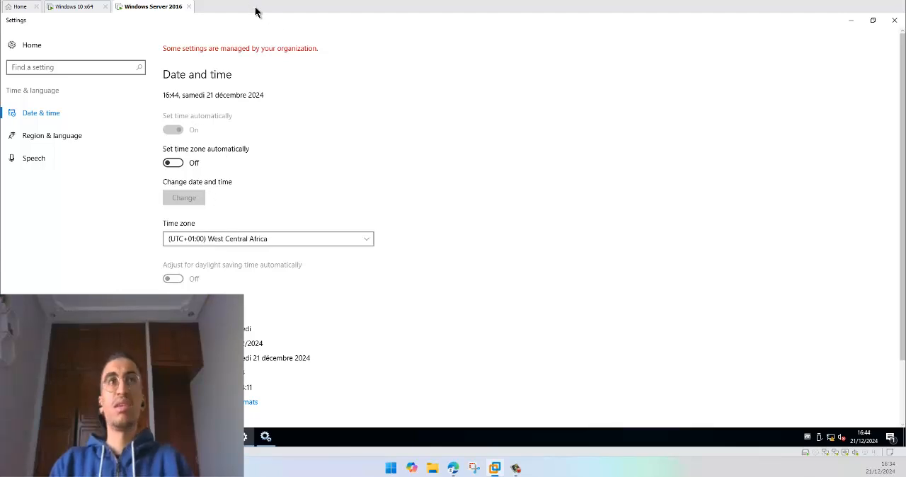
{"action": "left_click_drag", "start_coordinate": [761, 34], "coordinate": [768, 110]}
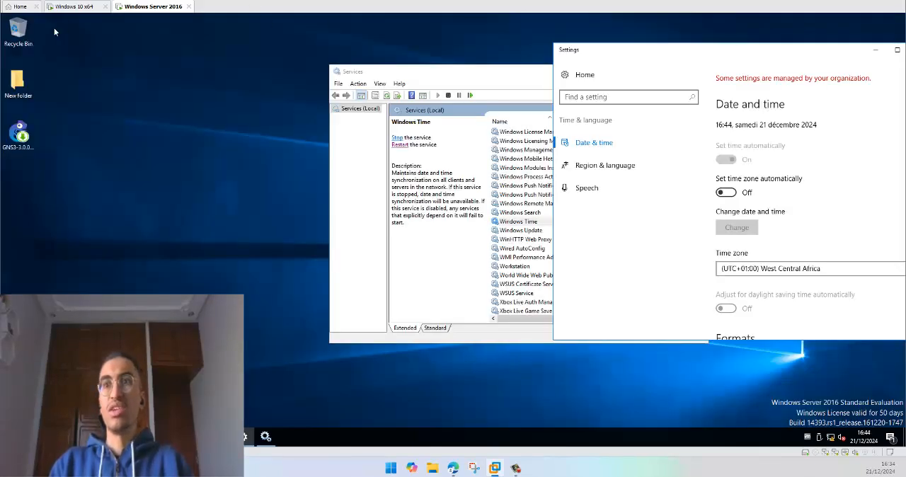
Step: Switch to the Windows 10 x64 virtual machine and check its Date et heure settings, including the clock synchronisation section
{"action": "left_click", "coordinate": [67, 7]}
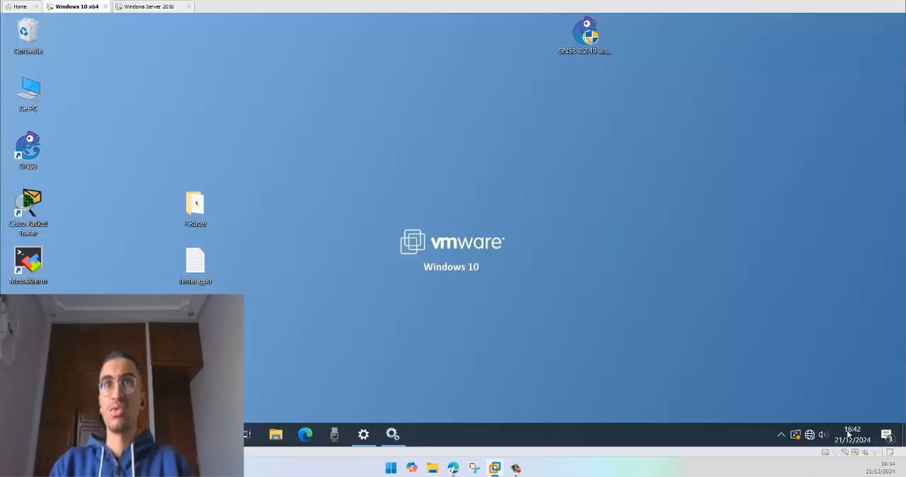
{"action": "right_click", "coordinate": [848, 433]}
{"action": "right_click", "coordinate": [574, 80]}
{"action": "left_click", "coordinate": [600, 114]}
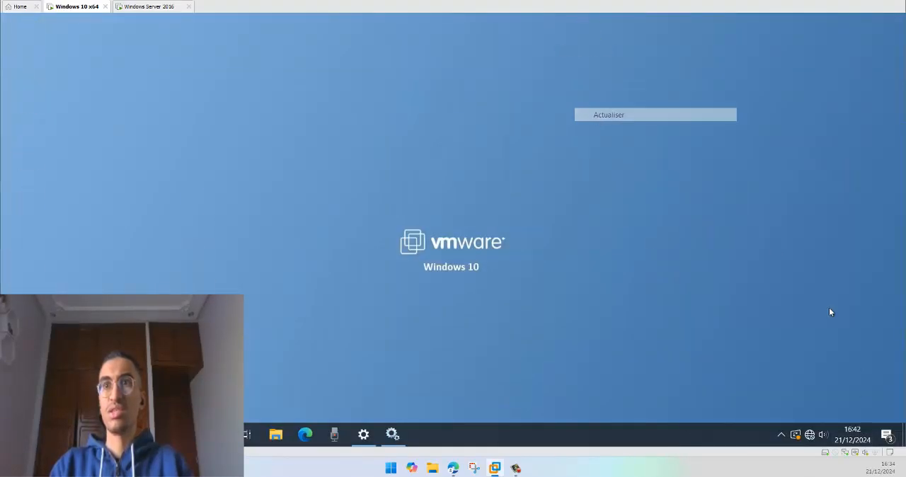
{"action": "right_click", "coordinate": [852, 434]}
{"action": "left_click", "coordinate": [733, 145]}
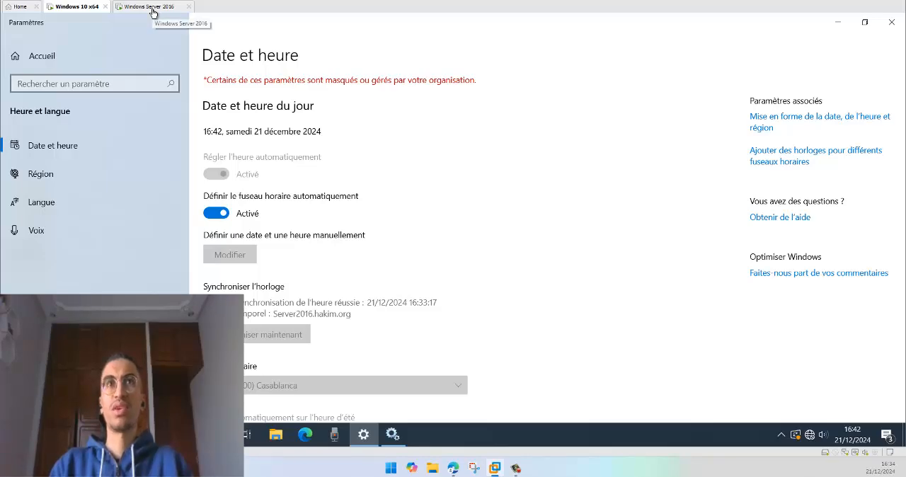
Step: Return to the Windows Server 2016 machine, move the Services window clear of Settings and stop the Windows Time service
{"action": "left_click", "coordinate": [152, 8]}
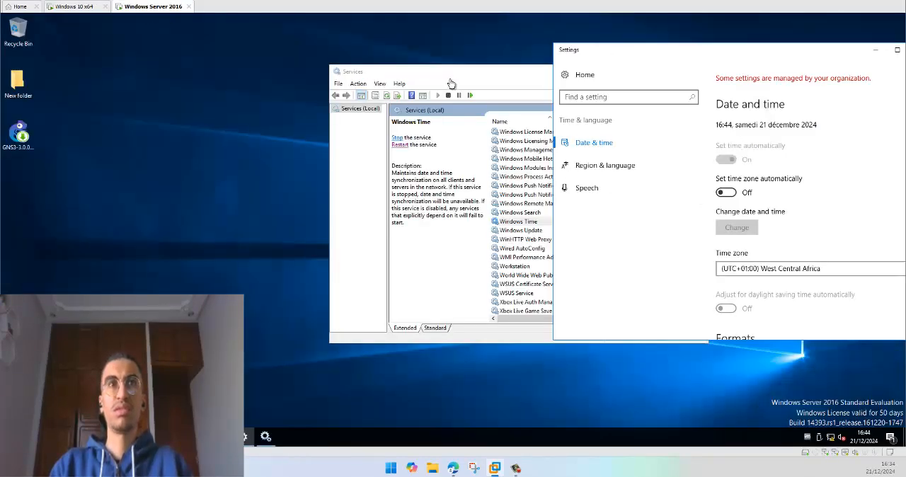
{"action": "left_click_drag", "start_coordinate": [453, 71], "coordinate": [271, 54]}
{"action": "right_click", "coordinate": [338, 205]}
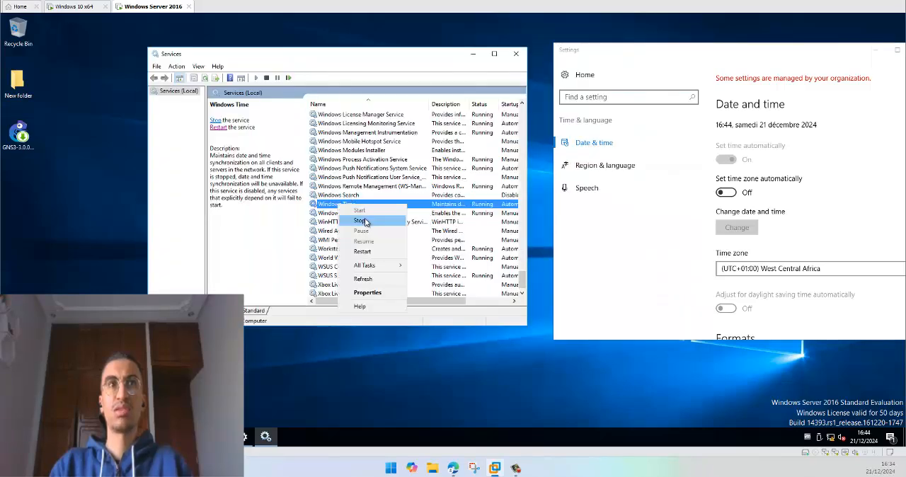
{"action": "left_click", "coordinate": [361, 221]}
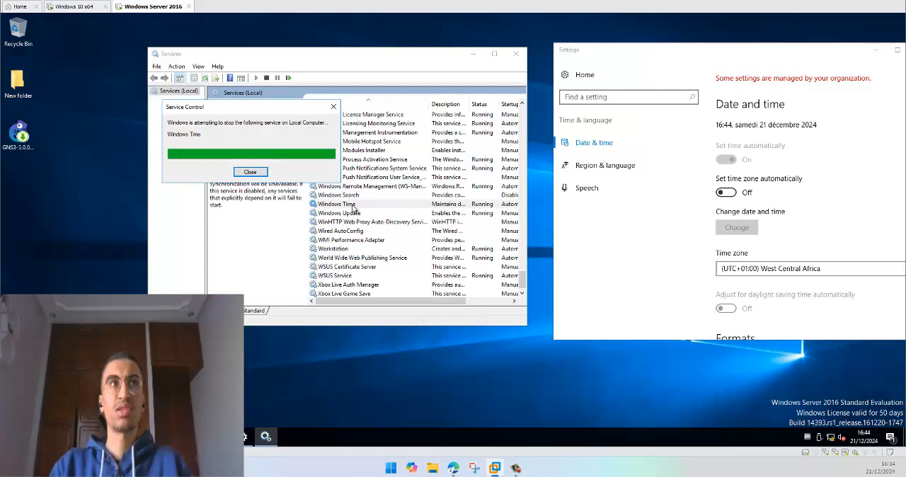
{"action": "right_click", "coordinate": [67, 131]}
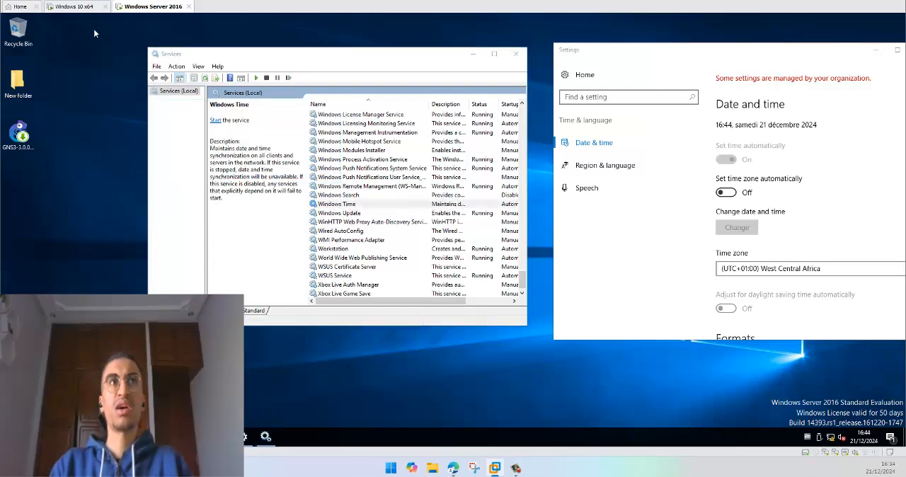
Step: On the Windows 10 x64 client, reload the Date et heure page via Région and check the last synchronisation and time server
{"action": "left_click", "coordinate": [82, 7]}
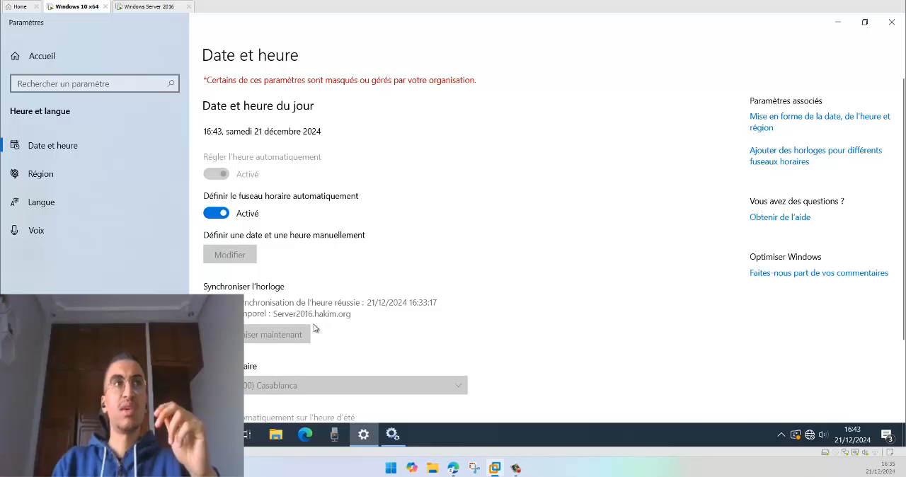
{"action": "left_click", "coordinate": [58, 177]}
{"action": "left_click", "coordinate": [60, 153]}
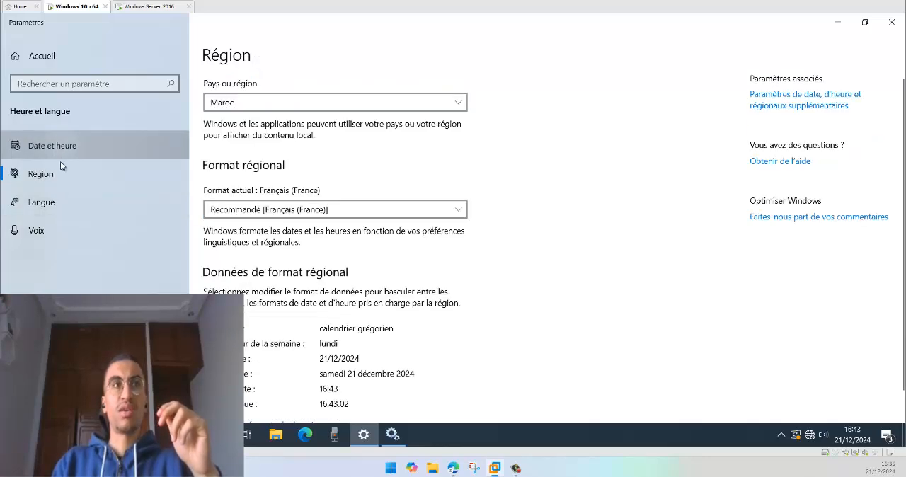
{"action": "left_click", "coordinate": [57, 177]}
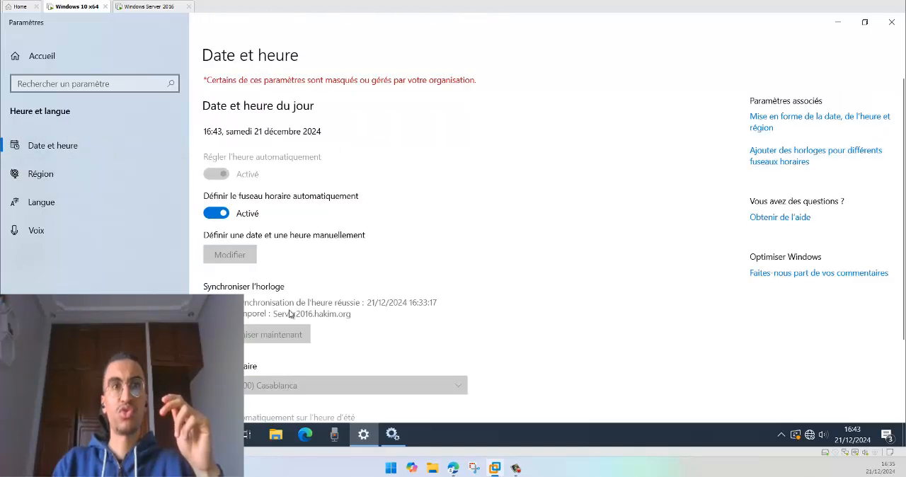
{"action": "left_click", "coordinate": [58, 174]}
{"action": "left_click", "coordinate": [70, 150]}
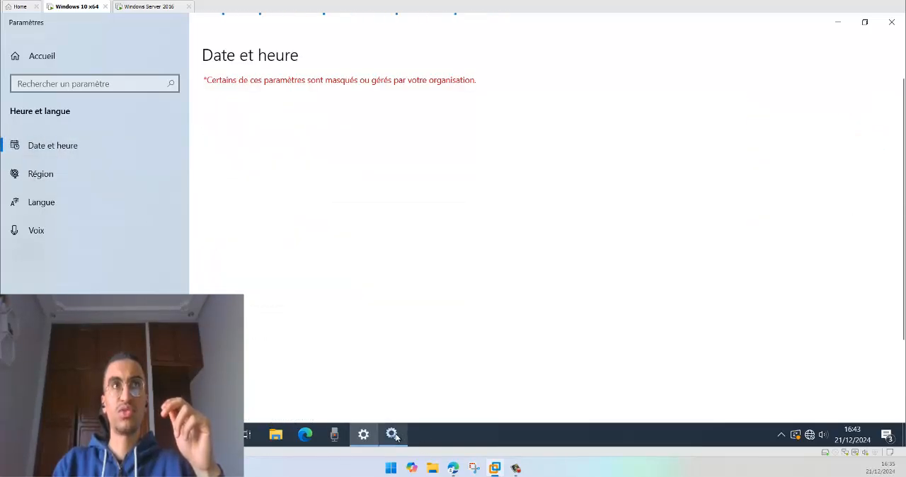
Step: Bring up the client's Services console beside the settings page and restart the Temps Windows service
{"action": "left_click", "coordinate": [394, 434]}
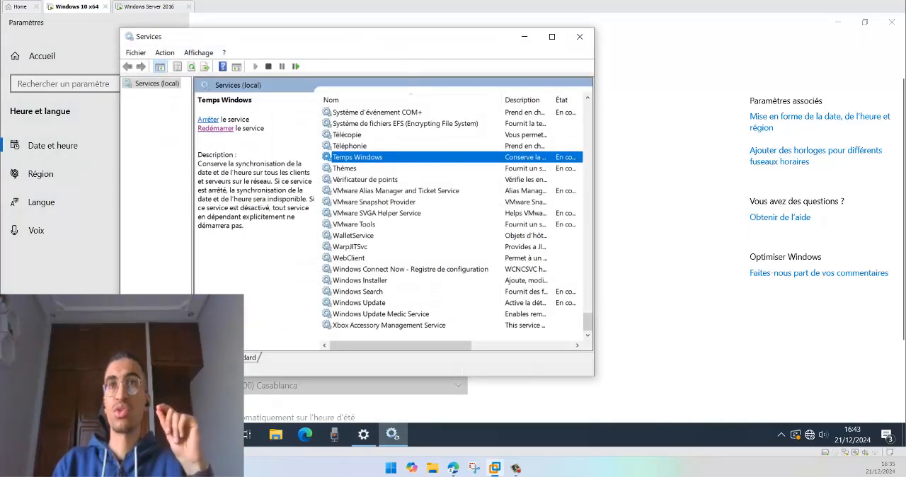
{"action": "left_click_drag", "start_coordinate": [359, 36], "coordinate": [678, 36]}
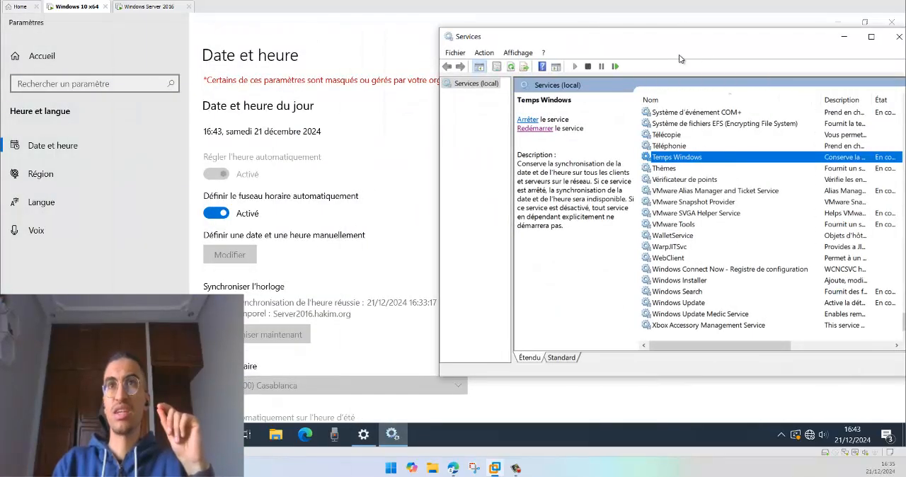
{"action": "right_click", "coordinate": [669, 159]}
{"action": "left_click", "coordinate": [690, 218]}
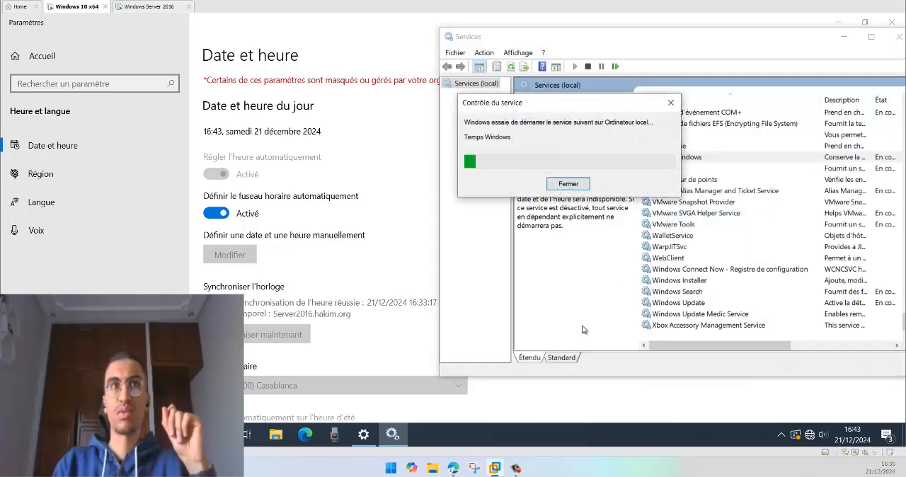
Step: Show the client's services in the standard view, and reload the Date et heure page via Région to check the synchronisation source
{"action": "left_click", "coordinate": [561, 358]}
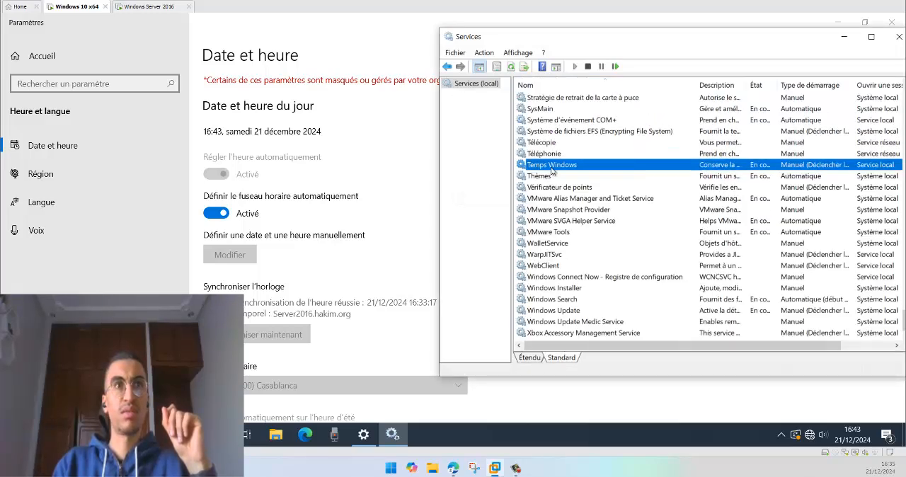
{"action": "left_click", "coordinate": [352, 271]}
{"action": "left_click", "coordinate": [40, 174]}
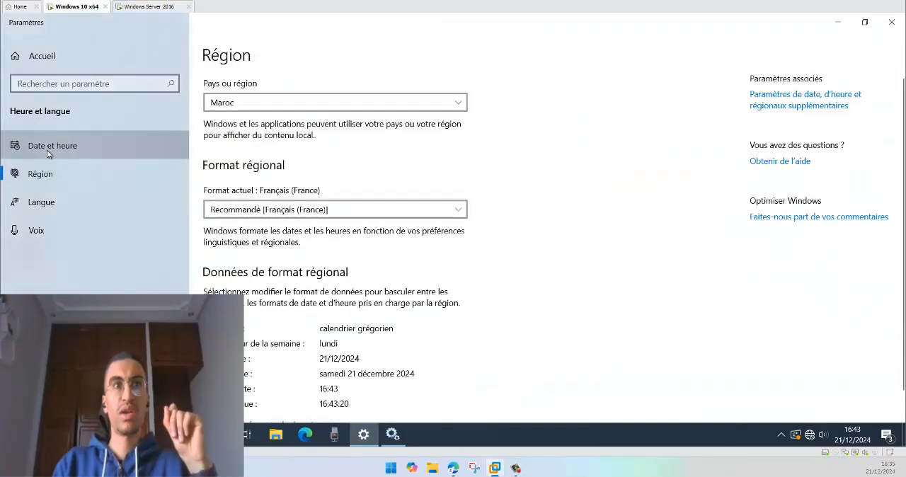
{"action": "left_click", "coordinate": [47, 146]}
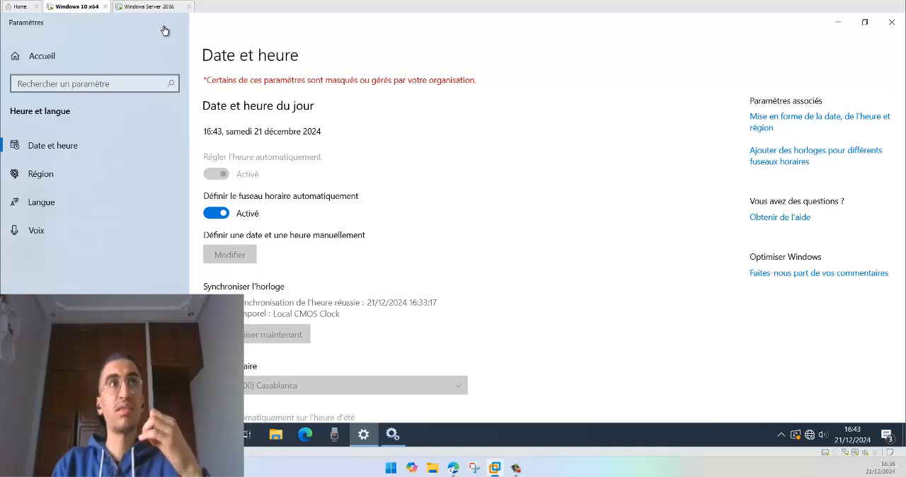
Step: Switch to the Windows Server 2016 machine, reposition its Settings window and compare its clock with the Windows 10 client's
{"action": "left_click", "coordinate": [393, 434]}
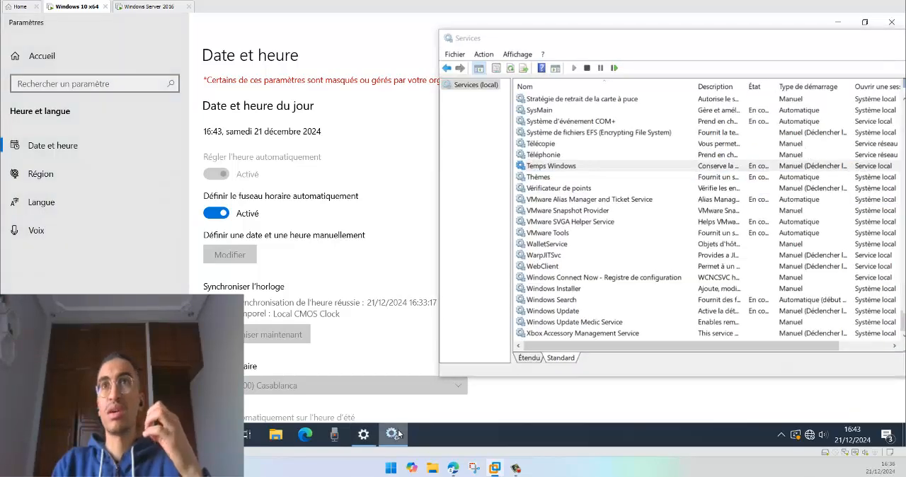
{"action": "left_click", "coordinate": [144, 6]}
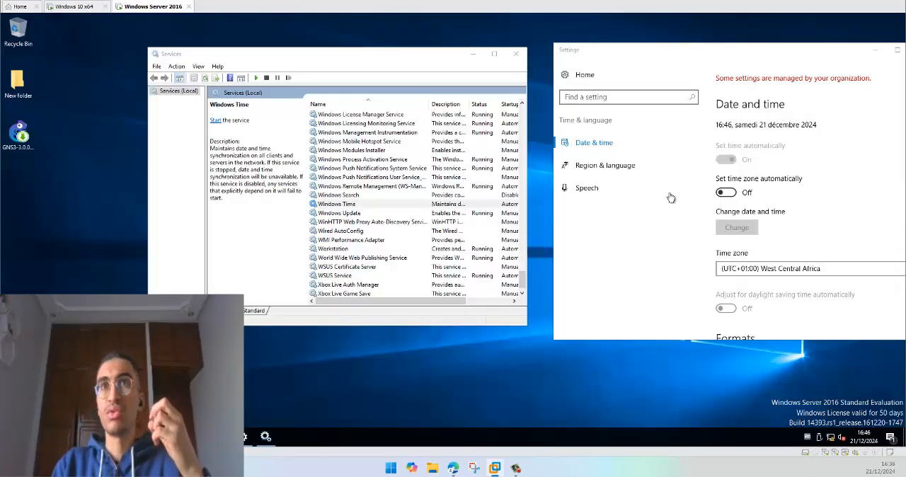
{"action": "left_click_drag", "start_coordinate": [759, 51], "coordinate": [650, 66]}
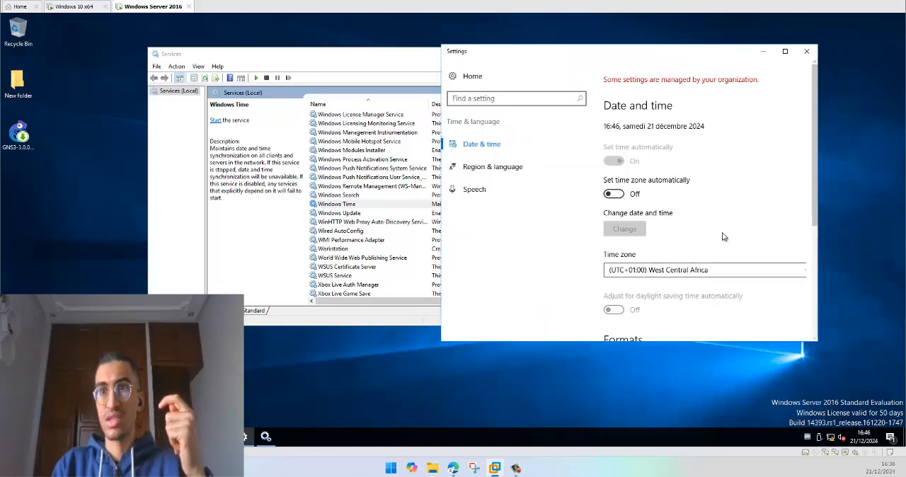
{"action": "mouse_move", "coordinate": [868, 443]}
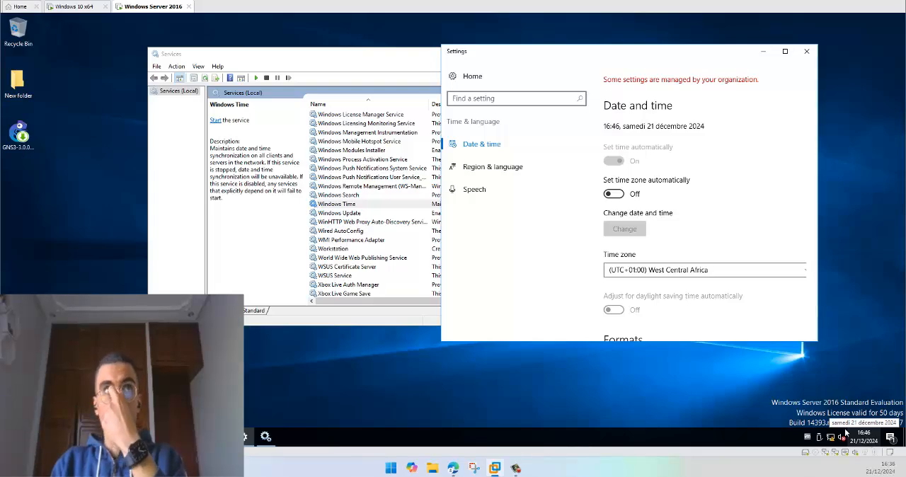
{"action": "left_click", "coordinate": [77, 7]}
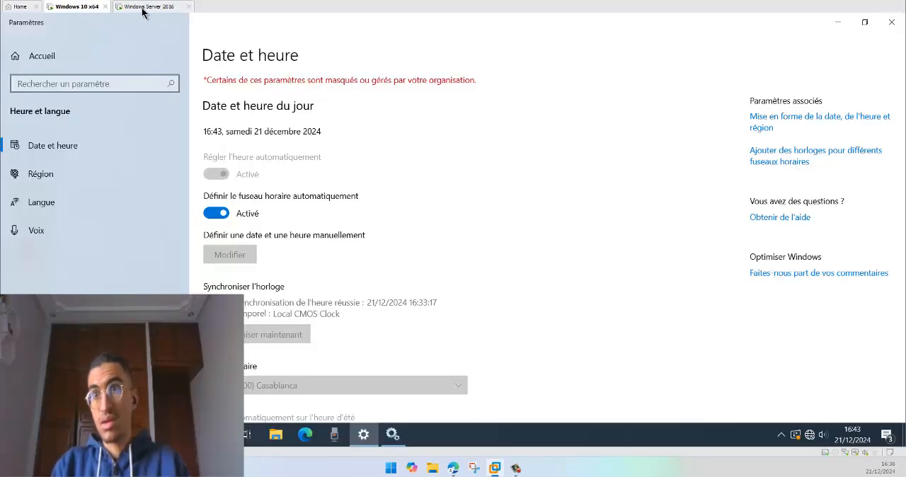
{"action": "left_click", "coordinate": [147, 6]}
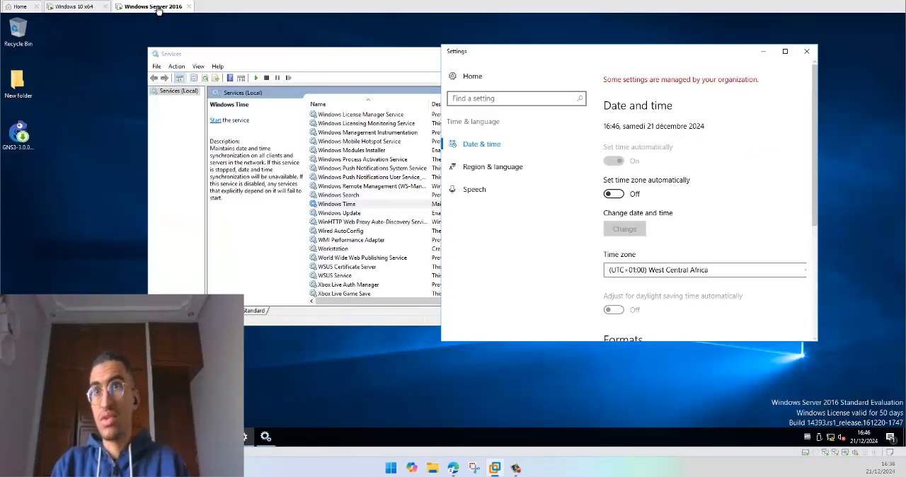
{"action": "right_click", "coordinate": [864, 437]}
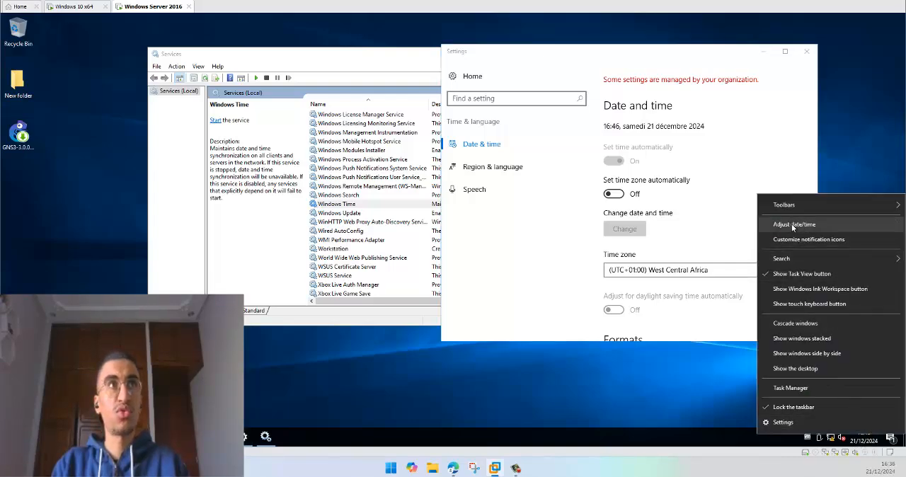
{"action": "left_click", "coordinate": [346, 195]}
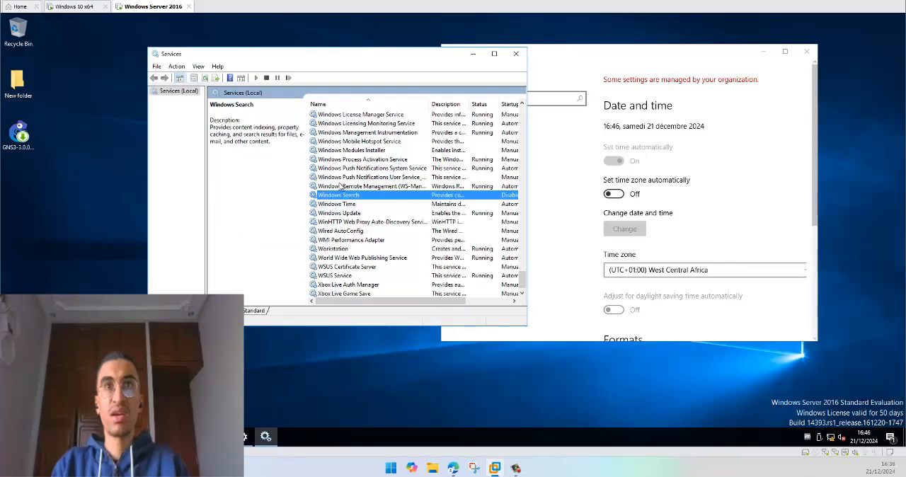
Step: Return to the Windows 10 x64 client and restart the Temps Windows service from its Services console
{"action": "left_click", "coordinate": [71, 9]}
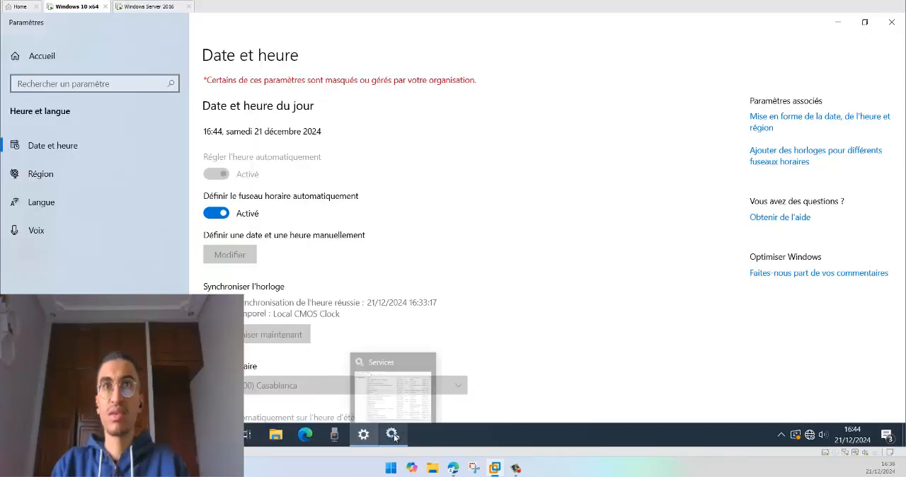
{"action": "left_click", "coordinate": [394, 433]}
{"action": "right_click", "coordinate": [556, 167]}
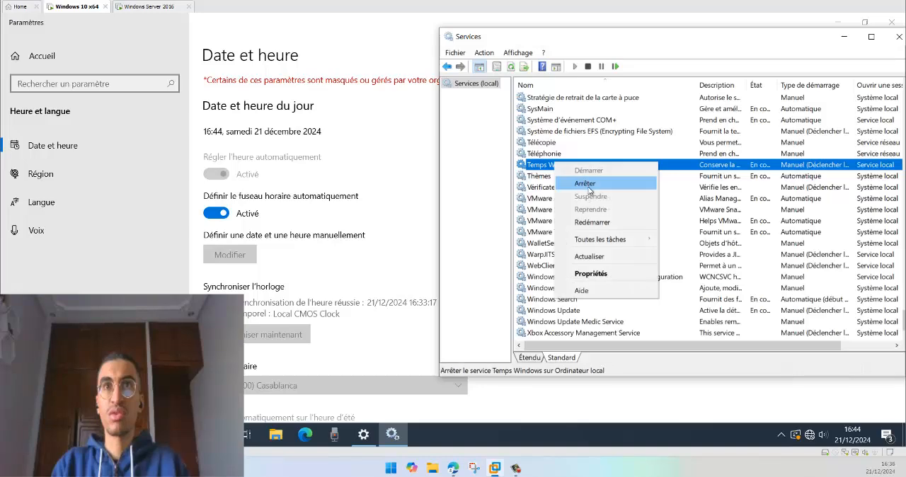
{"action": "left_click", "coordinate": [552, 174]}
{"action": "left_click", "coordinate": [542, 177]}
{"action": "right_click", "coordinate": [551, 166]}
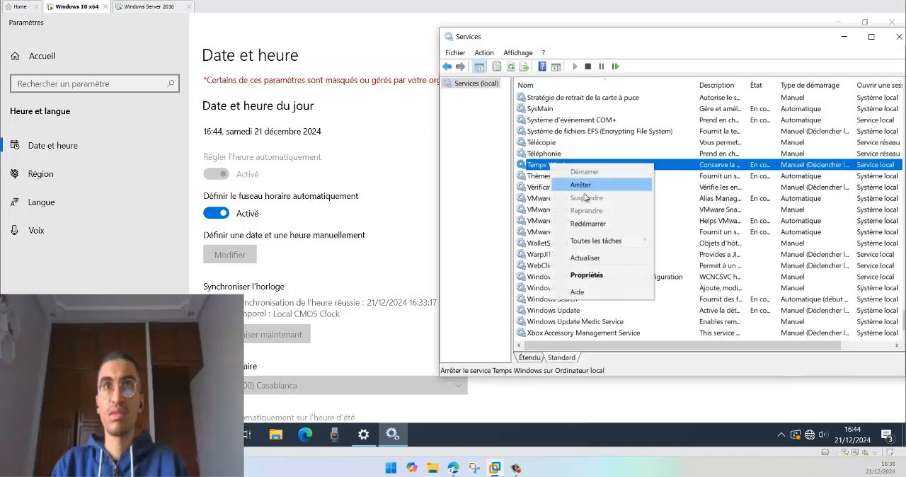
{"action": "left_click", "coordinate": [623, 224]}
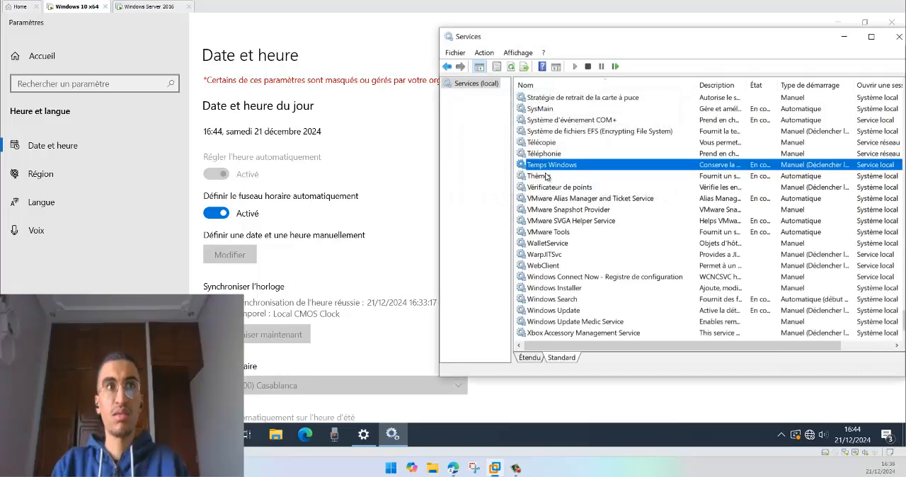
Step: Reload the client's Date et heure page twice via Région and check the time server and last synchronisation
{"action": "left_click", "coordinate": [434, 236]}
{"action": "left_click", "coordinate": [42, 173]}
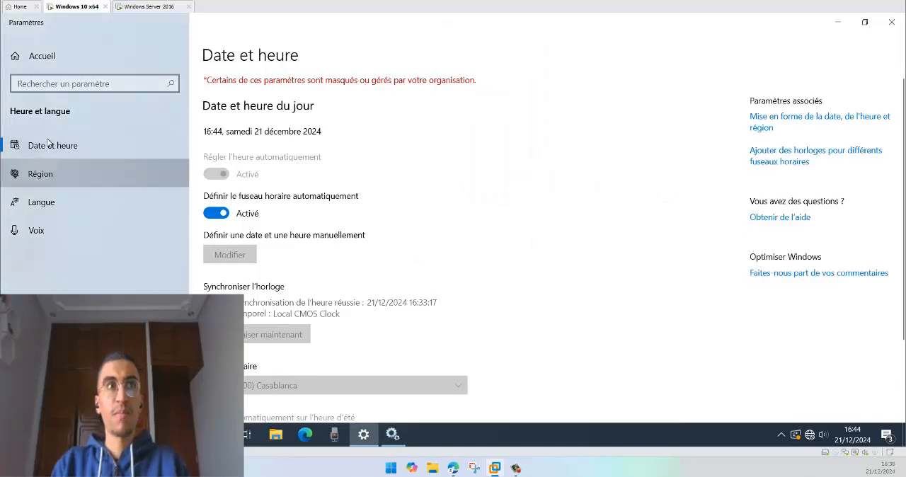
{"action": "left_click", "coordinate": [48, 144]}
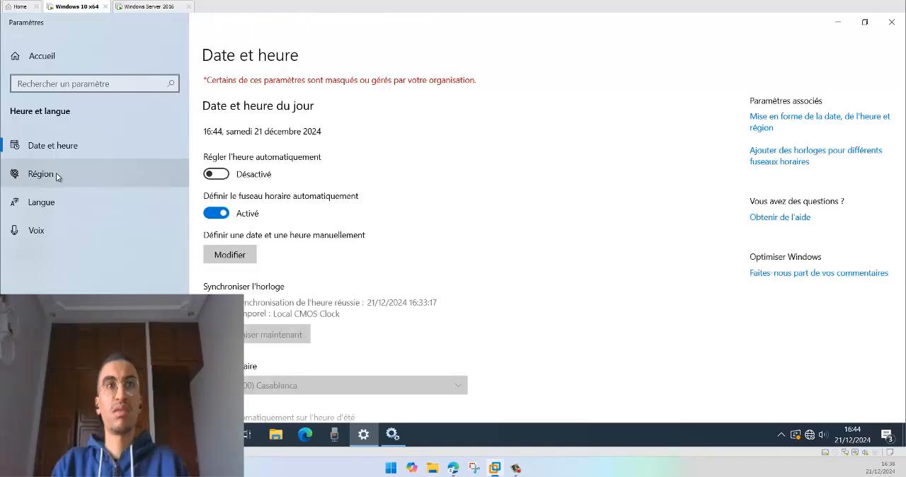
{"action": "left_click", "coordinate": [56, 176]}
{"action": "left_click", "coordinate": [65, 145]}
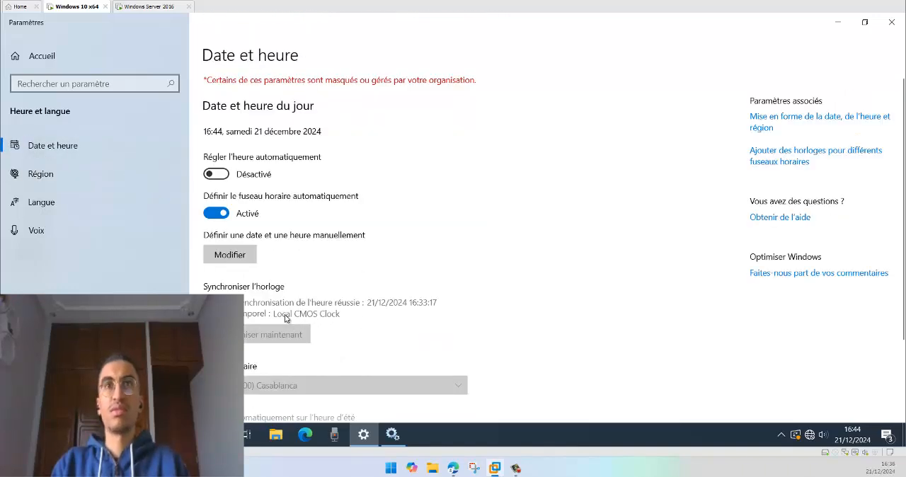
Step: Refresh the Temps Windows service in the client's Services console, review its general properties and close them
{"action": "left_click", "coordinate": [392, 433]}
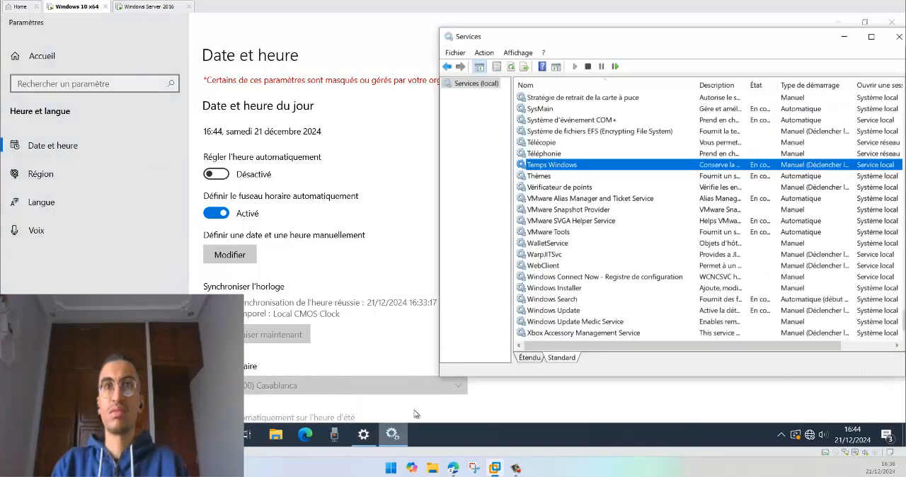
{"action": "right_click", "coordinate": [543, 170]}
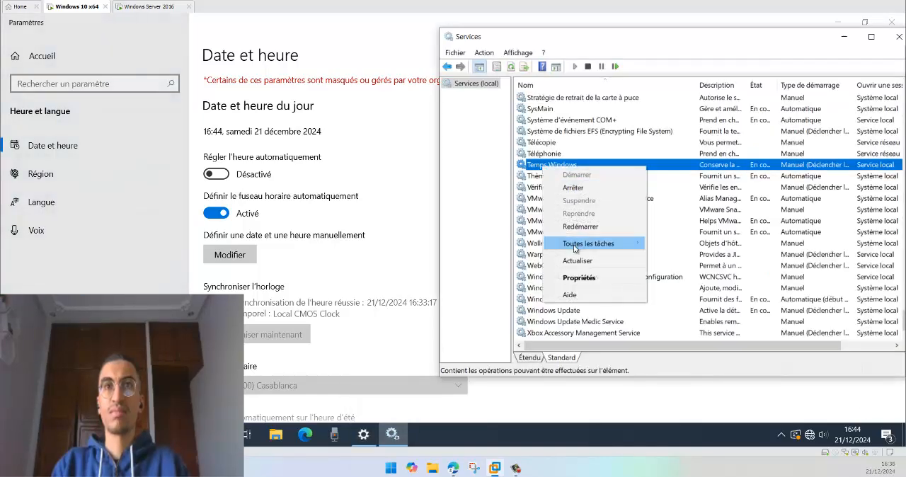
{"action": "left_click", "coordinate": [580, 262]}
{"action": "right_click", "coordinate": [555, 166]}
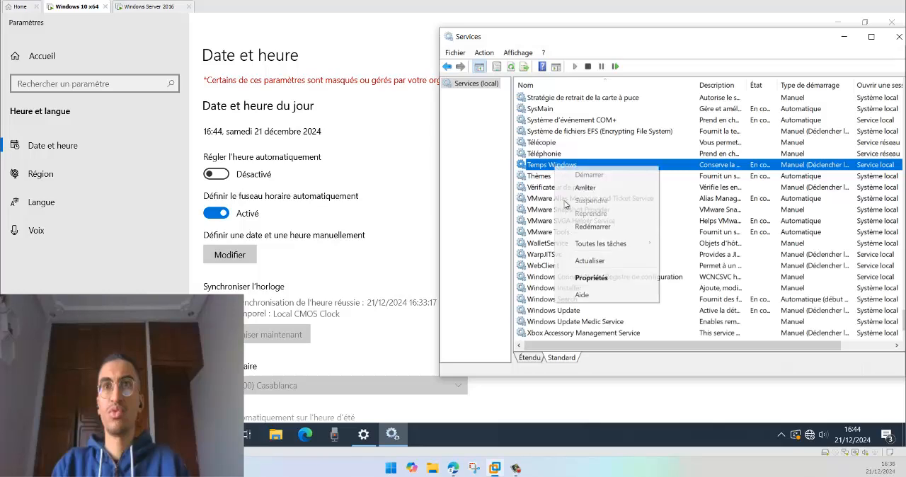
{"action": "left_click", "coordinate": [576, 280]}
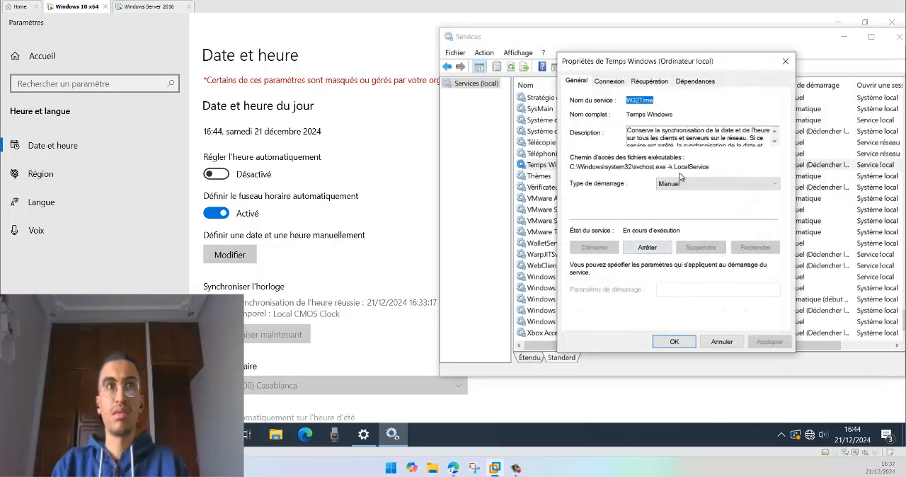
{"action": "left_click", "coordinate": [787, 64]}
Step: Keep reloading the client's Date et heure page via Région to check for a new synchronisation with the domain server
{"action": "left_click", "coordinate": [307, 257]}
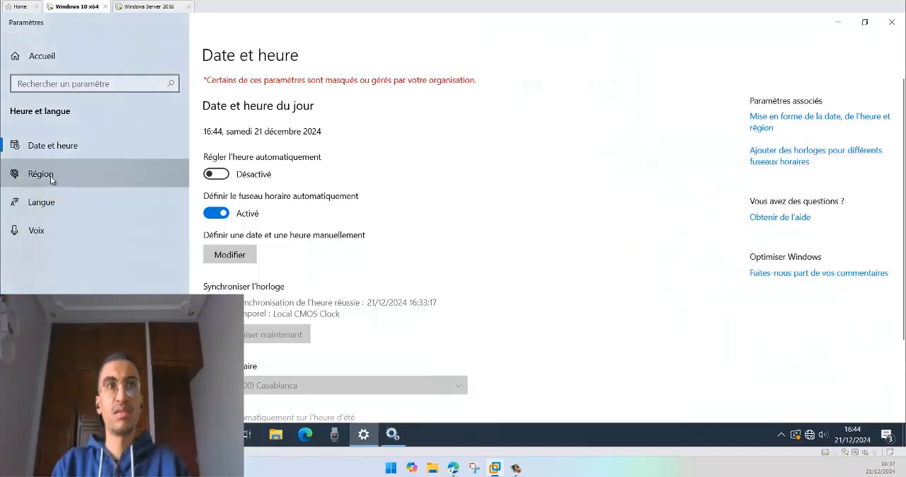
{"action": "left_click", "coordinate": [51, 177]}
{"action": "left_click", "coordinate": [61, 148]}
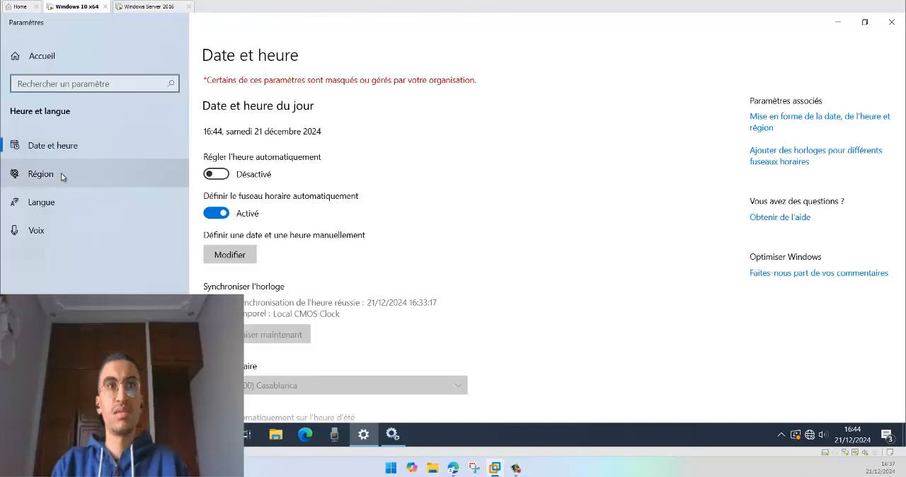
{"action": "left_click", "coordinate": [61, 176]}
{"action": "left_click", "coordinate": [58, 147]}
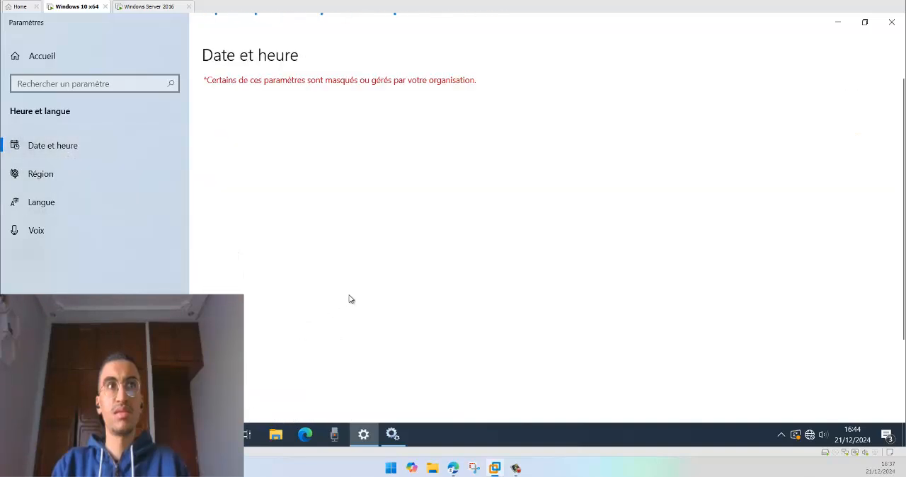
{"action": "left_click", "coordinate": [60, 174]}
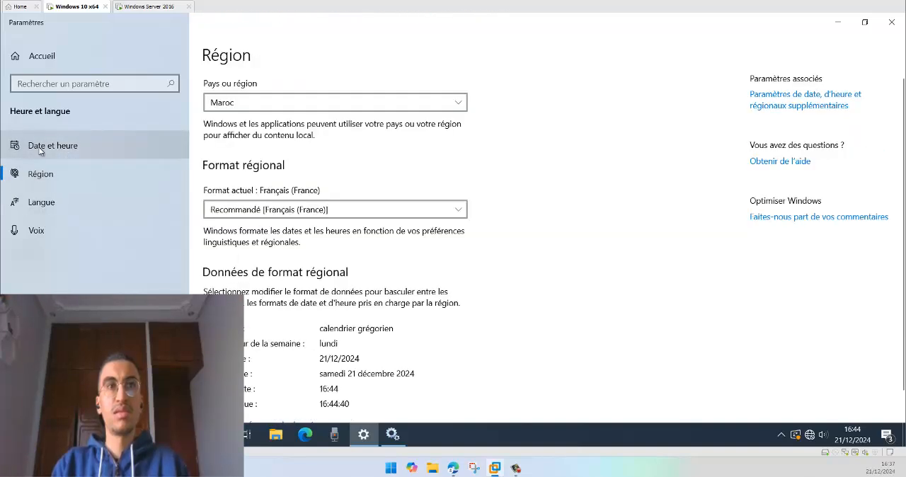
{"action": "left_click", "coordinate": [40, 150]}
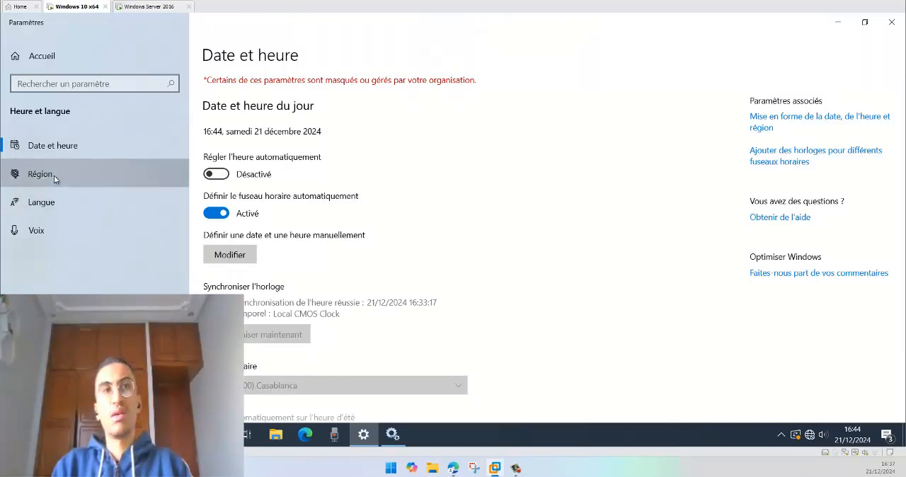
{"action": "left_click", "coordinate": [55, 177]}
{"action": "left_click", "coordinate": [64, 147]}
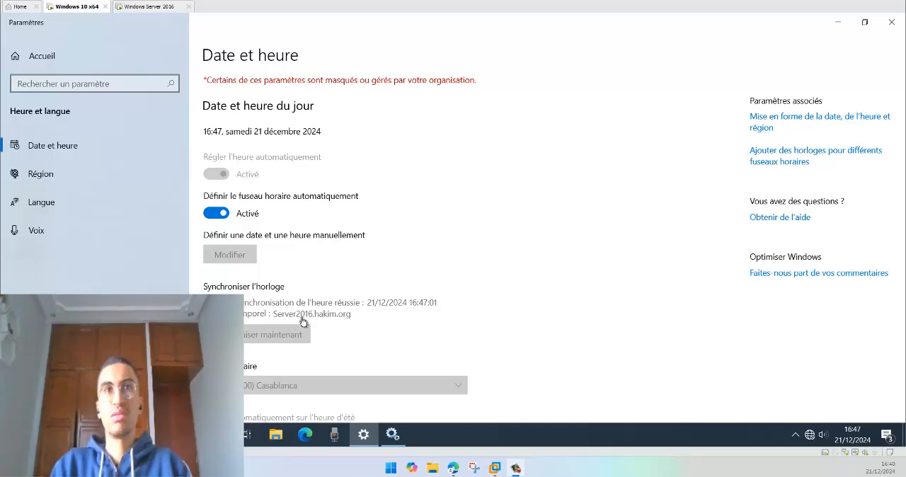
Step: On the Windows Server 2016 machine, highlight w32tm in the last resync command and place the Command Prompt and Services windows side by side
{"action": "left_click", "coordinate": [152, 7]}
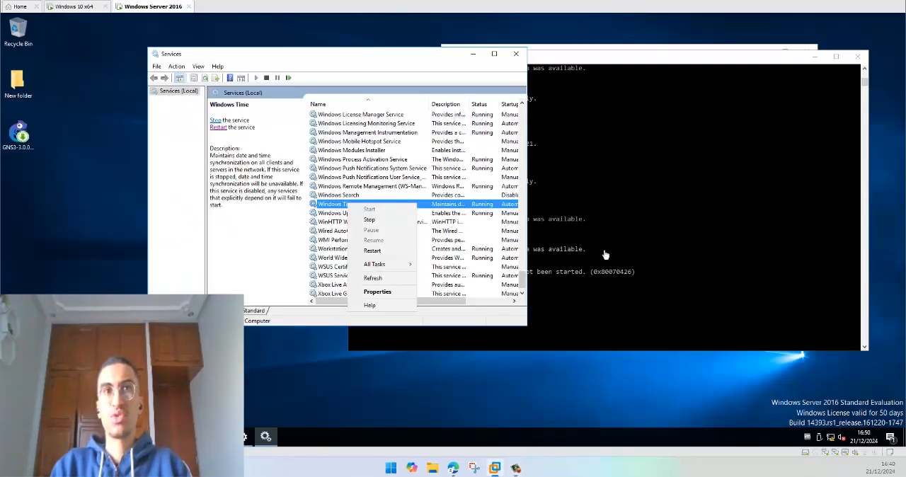
{"action": "left_click_drag", "start_coordinate": [561, 61], "coordinate": [544, 87]}
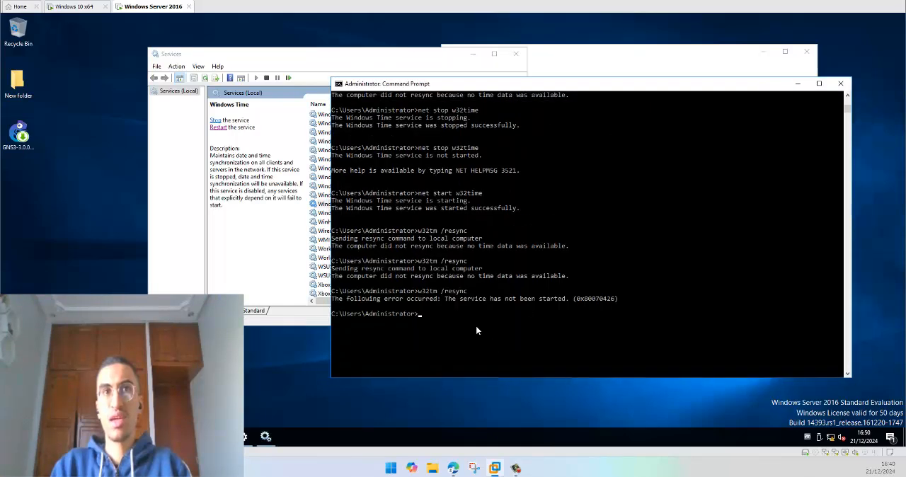
{"action": "left_click", "coordinate": [474, 322]}
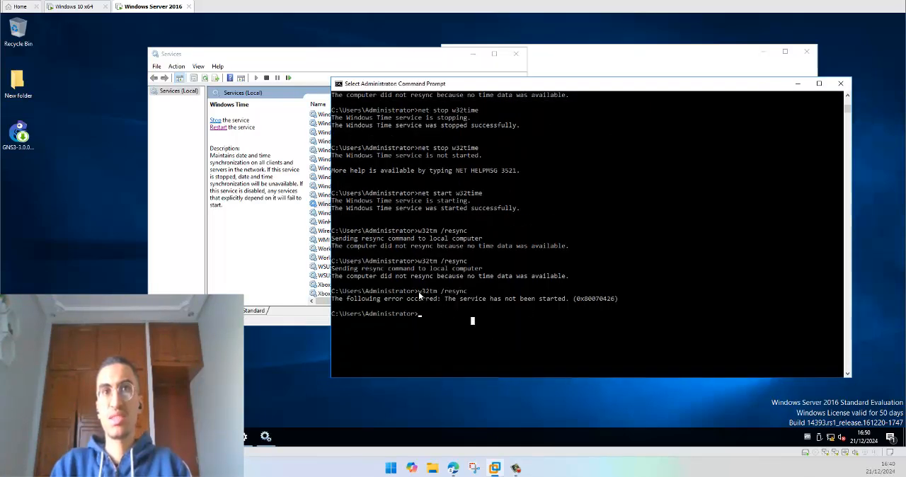
{"action": "left_click_drag", "start_coordinate": [419, 292], "coordinate": [434, 291]}
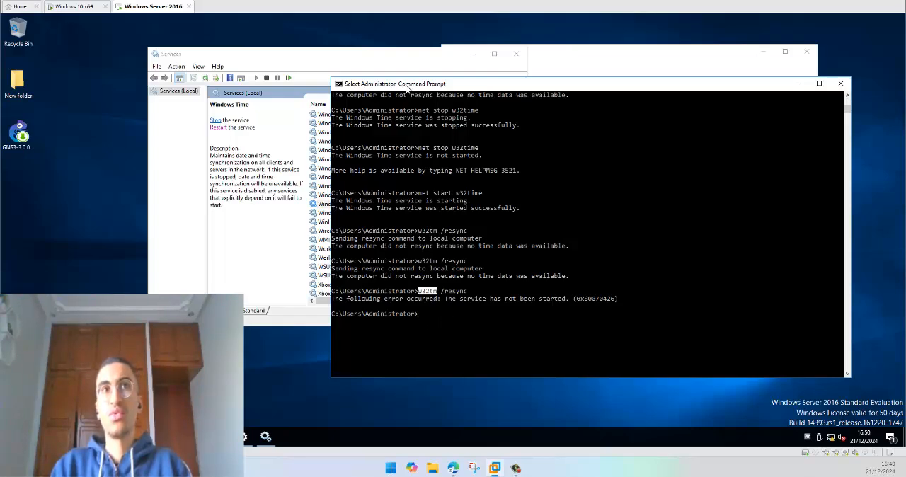
{"action": "left_click_drag", "start_coordinate": [407, 87], "coordinate": [608, 66]}
{"action": "left_click_drag", "start_coordinate": [364, 66], "coordinate": [315, 66]}
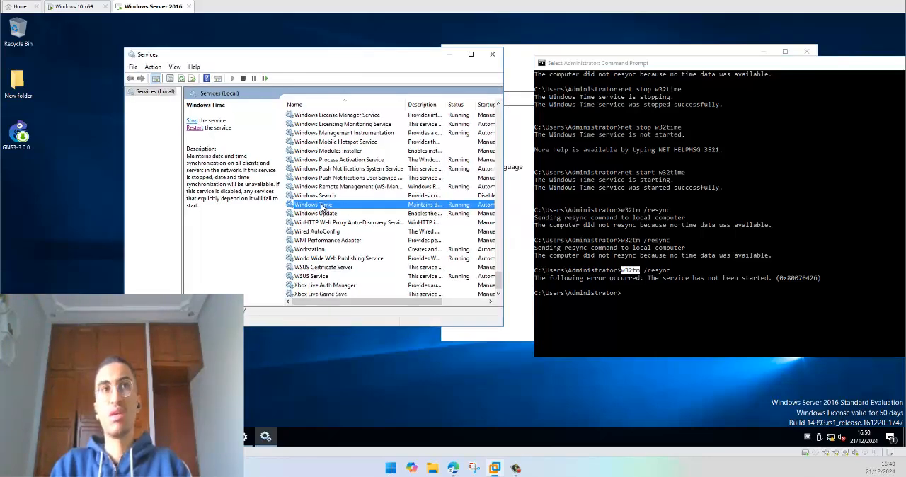
Step: Review the Windows Time service's general properties on the server, close them and select the Windows Update service
{"action": "double_click", "coordinate": [313, 205]}
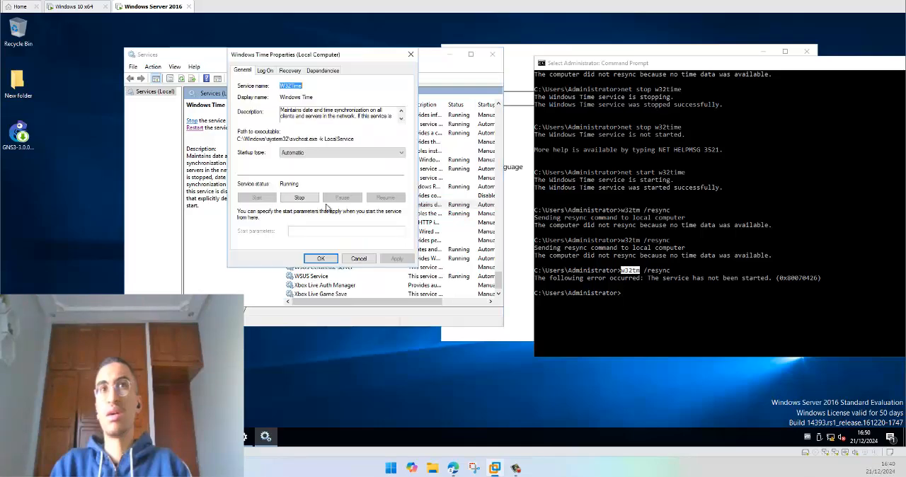
{"action": "left_click", "coordinate": [411, 54]}
{"action": "left_click", "coordinate": [318, 214]}
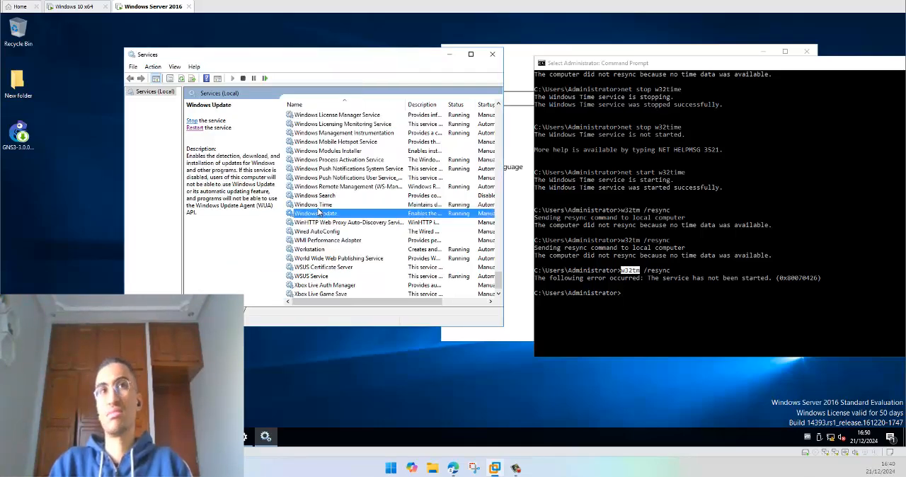
{"action": "left_click", "coordinate": [316, 205]}
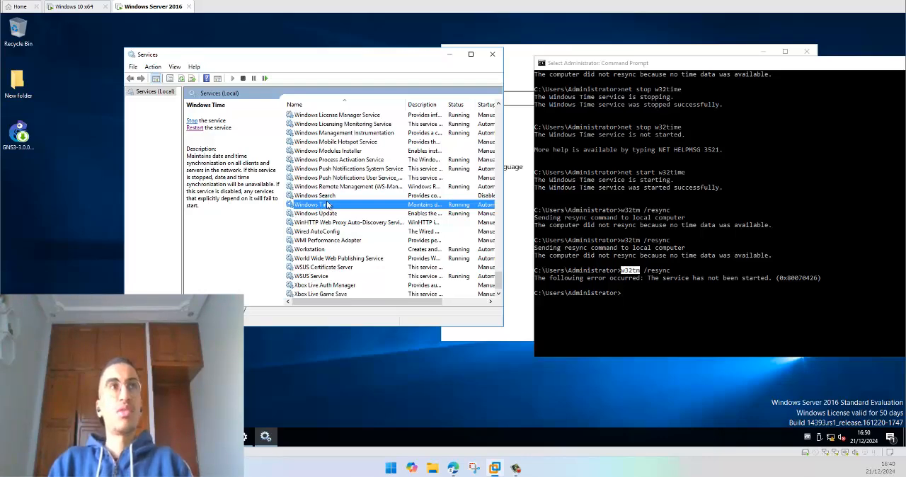
{"action": "left_click", "coordinate": [324, 213]}
{"action": "left_click", "coordinate": [323, 207]}
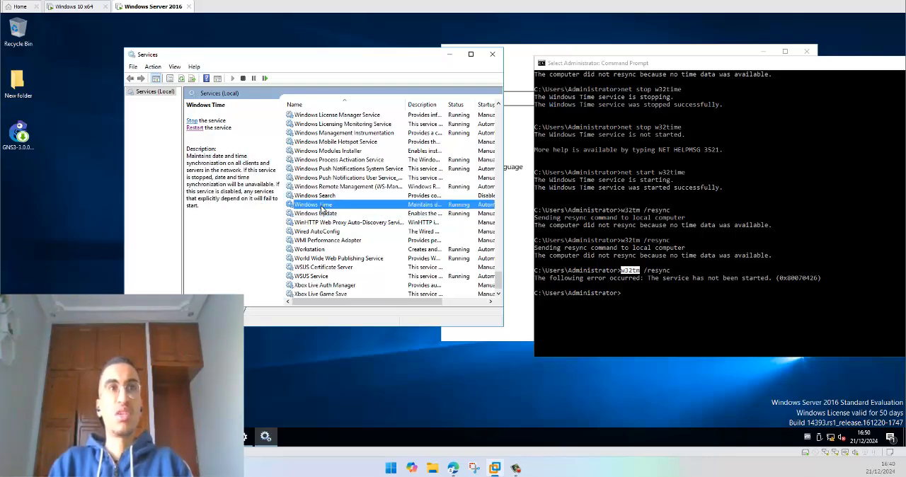
{"action": "left_click", "coordinate": [320, 214]}
{"action": "left_click", "coordinate": [316, 205]}
Step: Switch to the Windows 10 client and reload its Date et heure page via Région to check the last synchronisation
{"action": "left_click", "coordinate": [75, 7]}
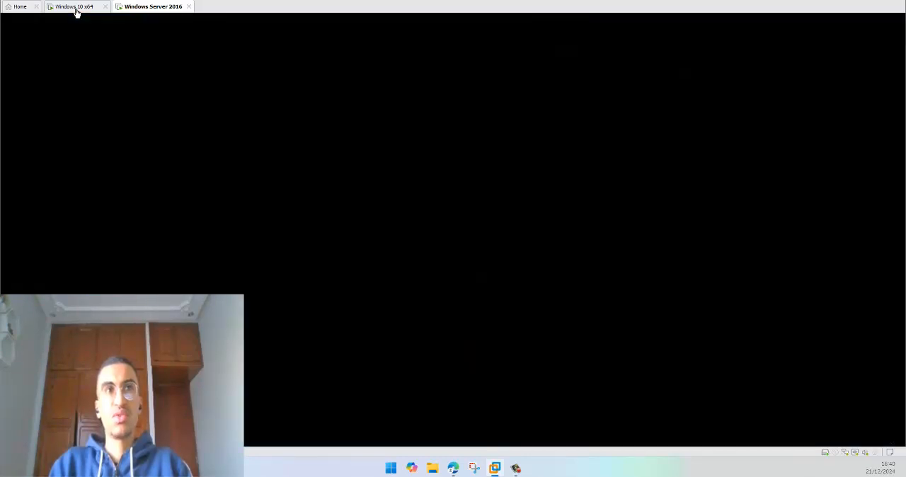
{"action": "left_click", "coordinate": [46, 167]}
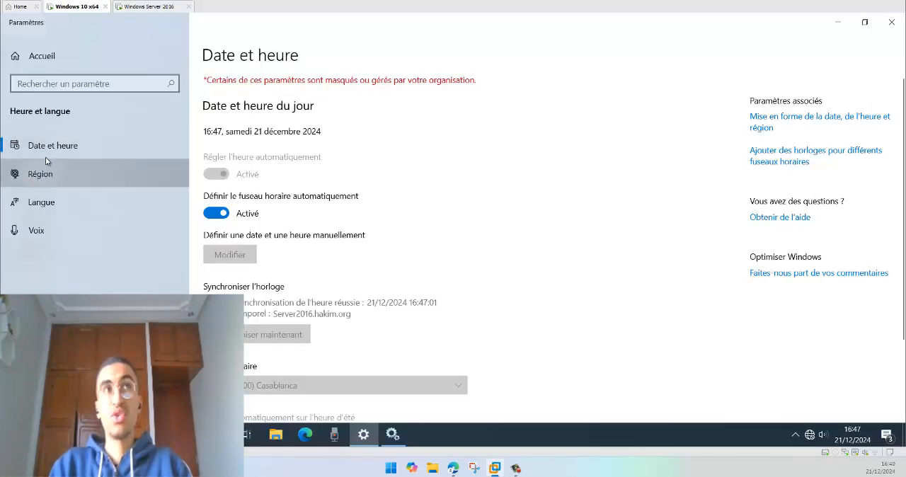
{"action": "left_click", "coordinate": [47, 150]}
{"action": "left_click", "coordinate": [49, 174]}
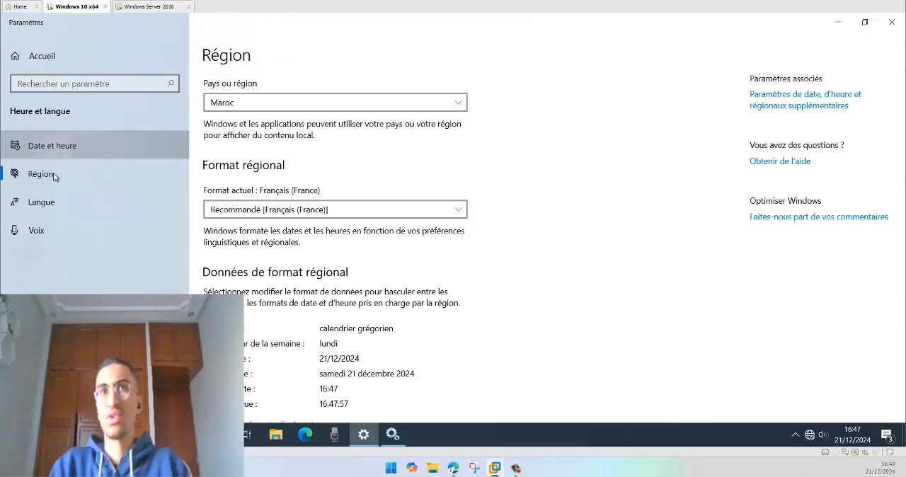
{"action": "left_click", "coordinate": [53, 154]}
{"action": "left_click", "coordinate": [51, 174]}
{"action": "left_click", "coordinate": [53, 145]}
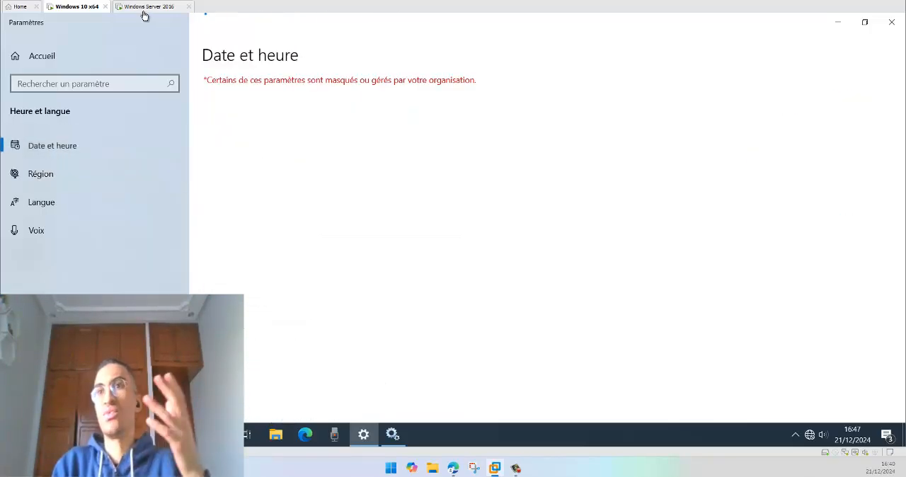
Step: Alternate between the Windows Server 2016 and Windows 10 machines to compare their clocks
{"action": "left_click", "coordinate": [129, 11]}
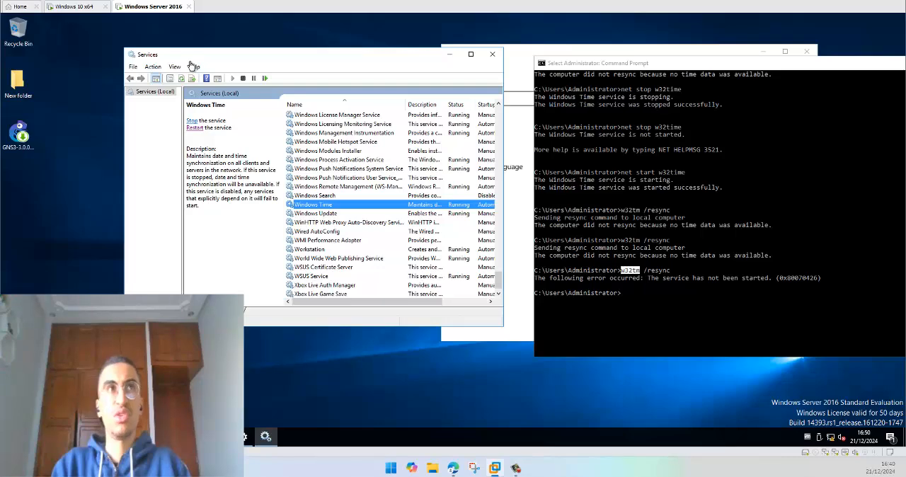
{"action": "left_click", "coordinate": [75, 7]}
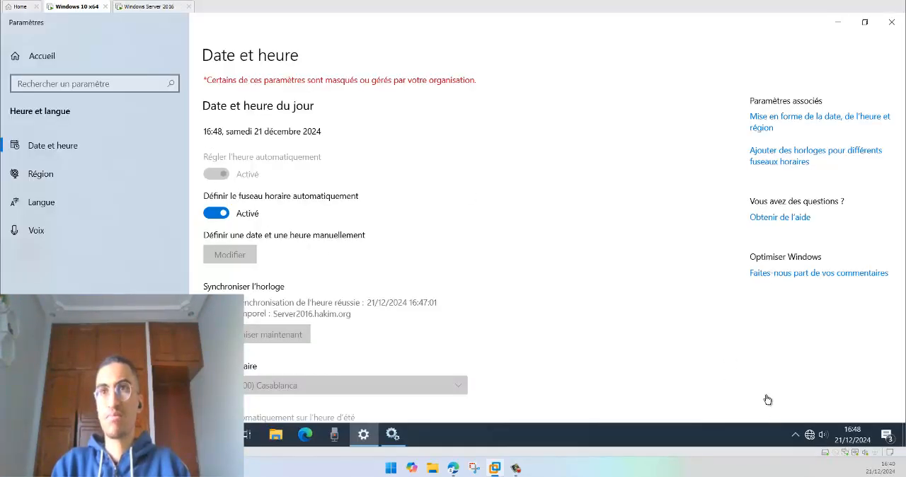
{"action": "left_click", "coordinate": [128, 7]}
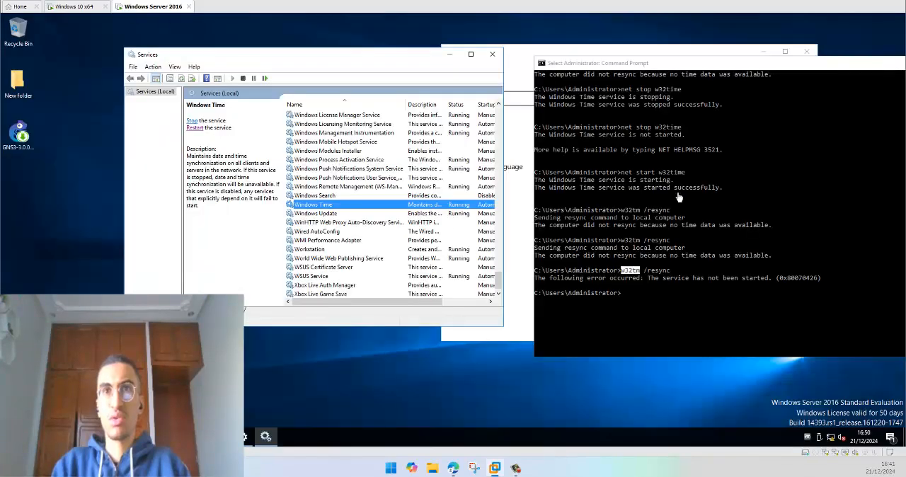
Step: Open the server's Date and Time dialog through its additional date, time and regional settings and move it toward the middle of the desktop
{"action": "right_click", "coordinate": [861, 441]}
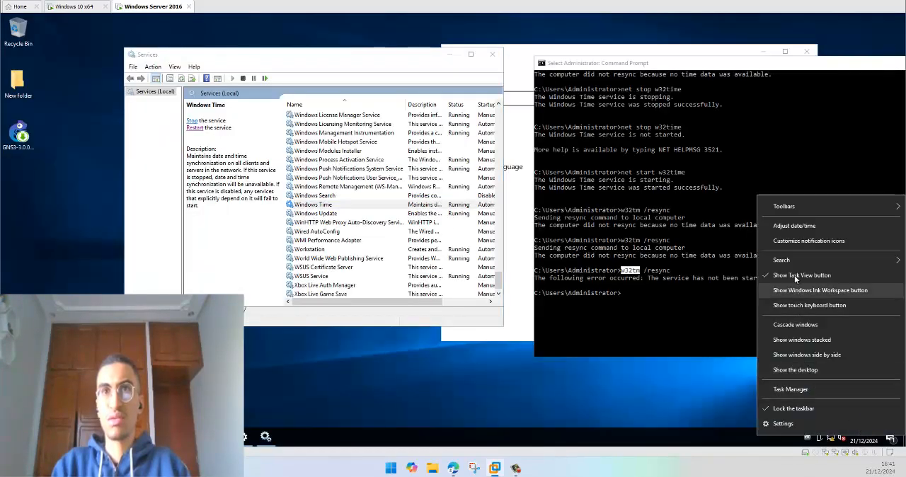
{"action": "left_click", "coordinate": [792, 225]}
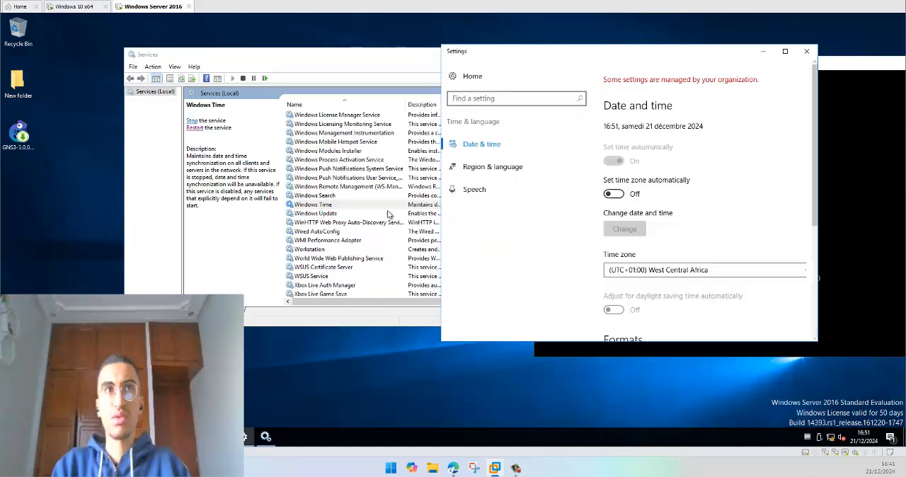
{"action": "scroll", "coordinate": [714, 263], "scroll_direction": "down", "scroll_amount": 3}
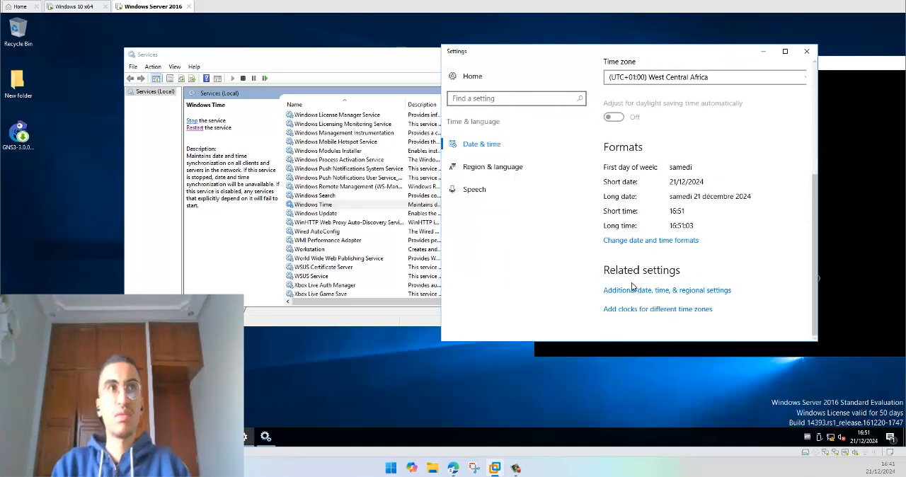
{"action": "left_click", "coordinate": [627, 291]}
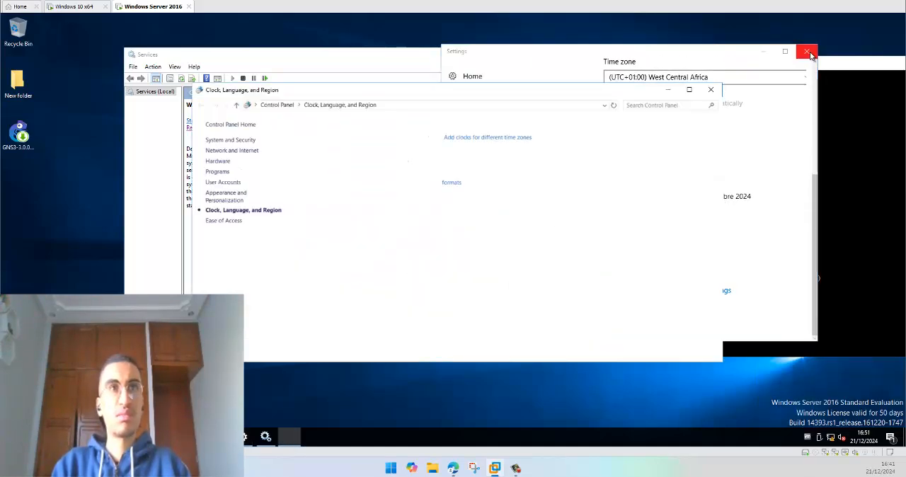
{"action": "left_click", "coordinate": [337, 139]}
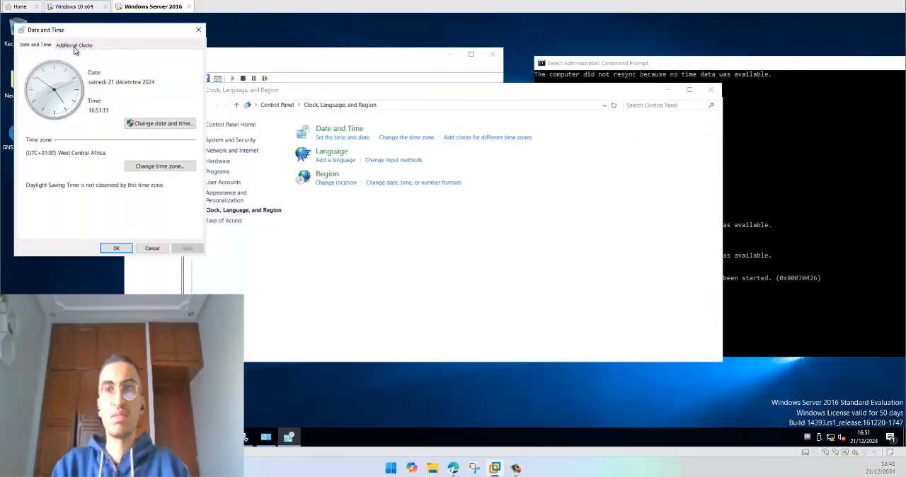
{"action": "left_click_drag", "start_coordinate": [68, 33], "coordinate": [288, 88]}
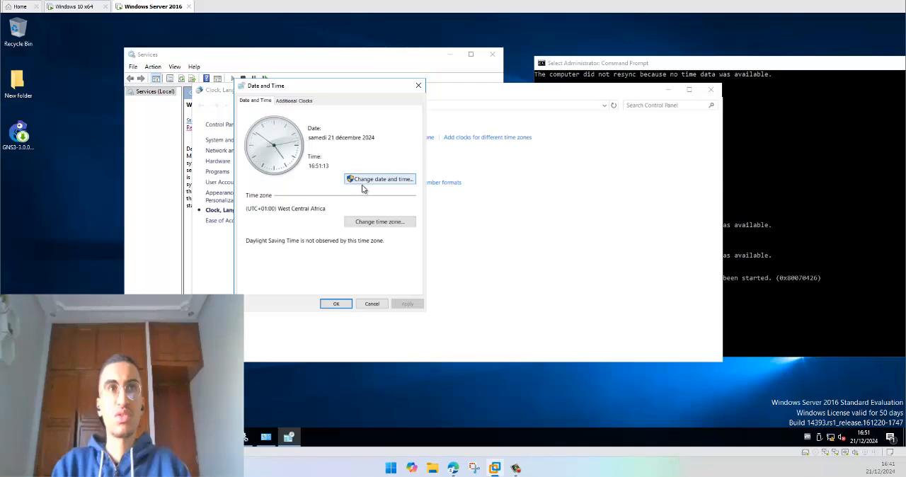
{"action": "left_click", "coordinate": [74, 7]}
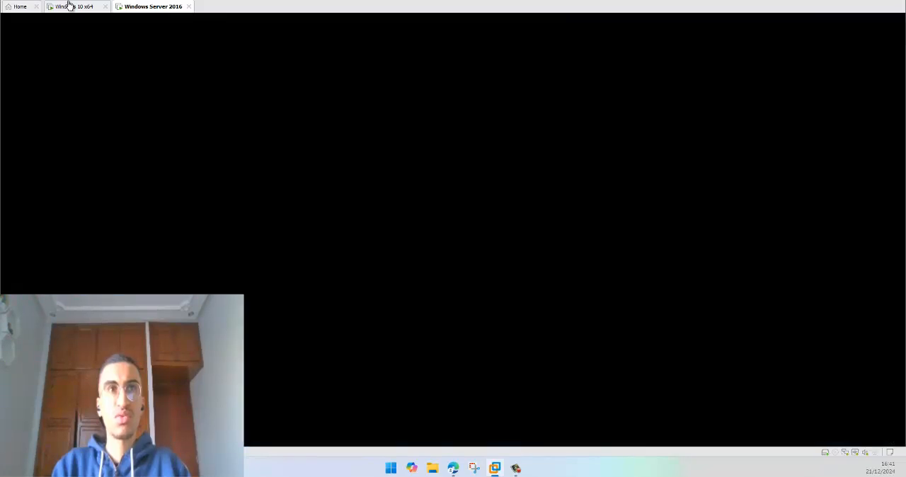
{"action": "left_click", "coordinate": [139, 9]}
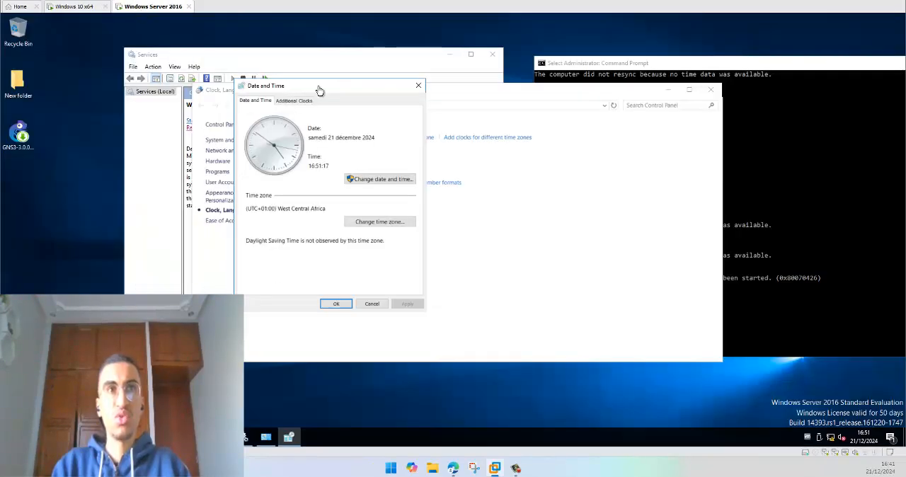
Step: Set the hour of the server's clock to 17, confirm both dialogs and minimise the Control Panel window
{"action": "left_click", "coordinate": [383, 178]}
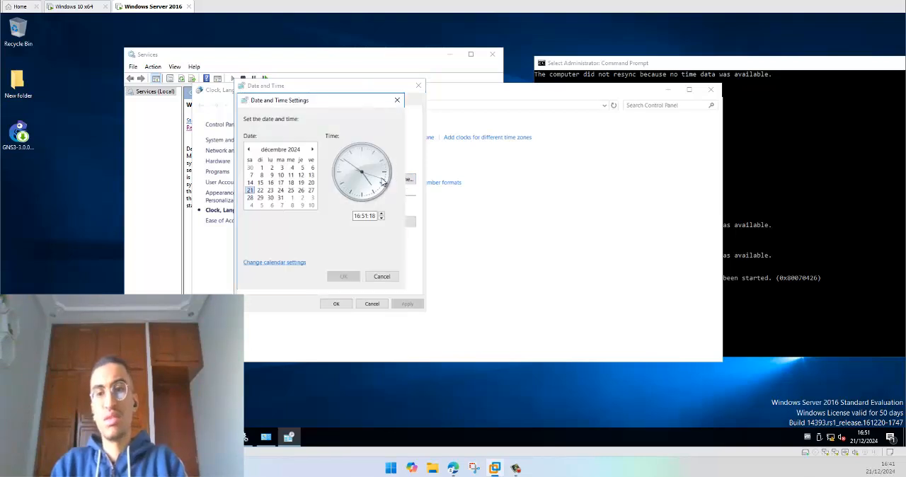
{"action": "left_click", "coordinate": [357, 216]}
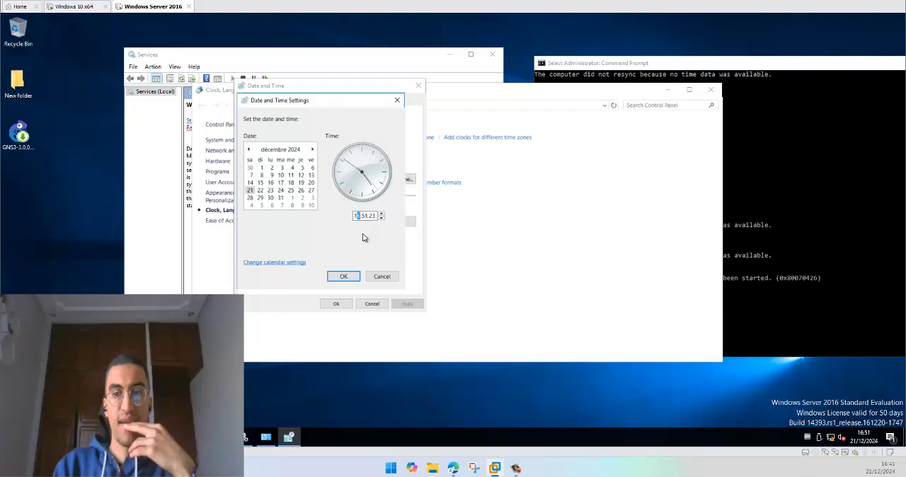
{"action": "left_click", "coordinate": [344, 277]}
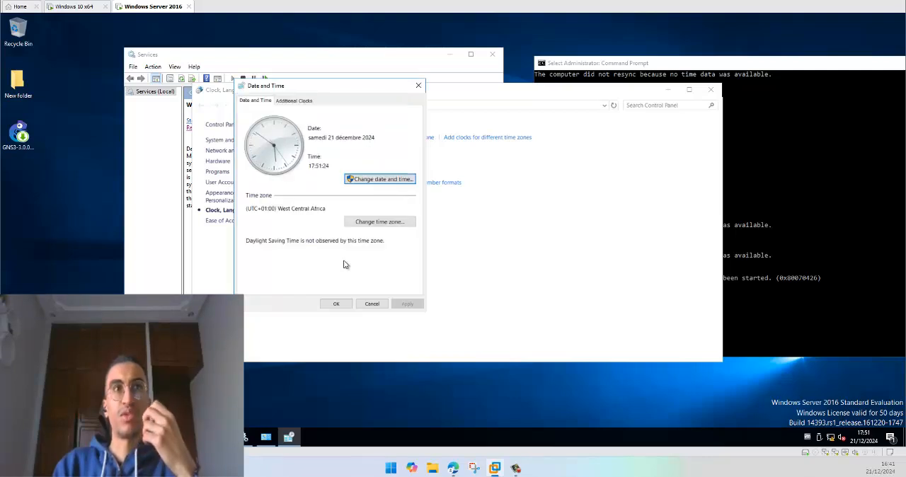
{"action": "left_click", "coordinate": [346, 302]}
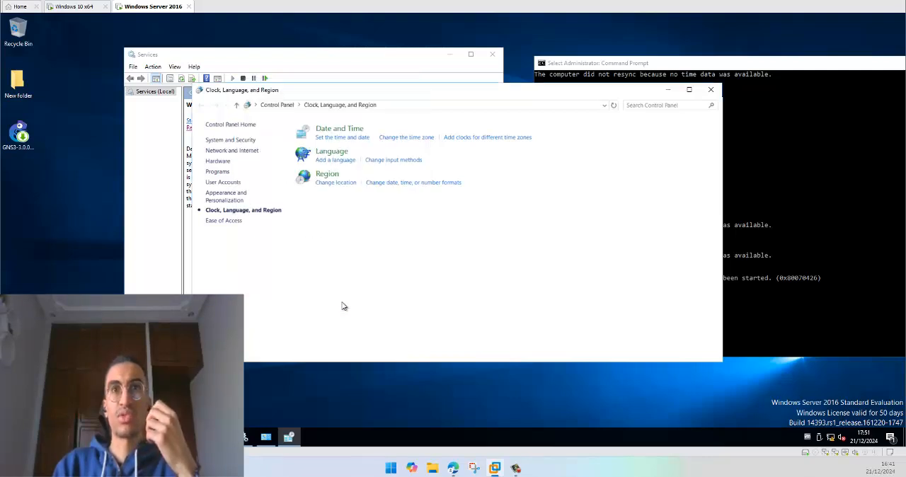
{"action": "left_click", "coordinate": [667, 90]}
Step: Restart the Windows Time service on the server
{"action": "left_click", "coordinate": [322, 214]}
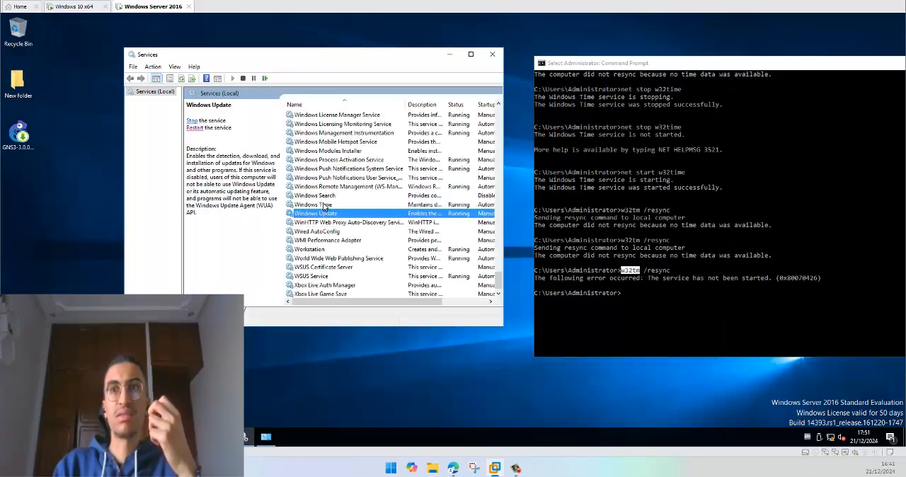
{"action": "right_click", "coordinate": [323, 205]}
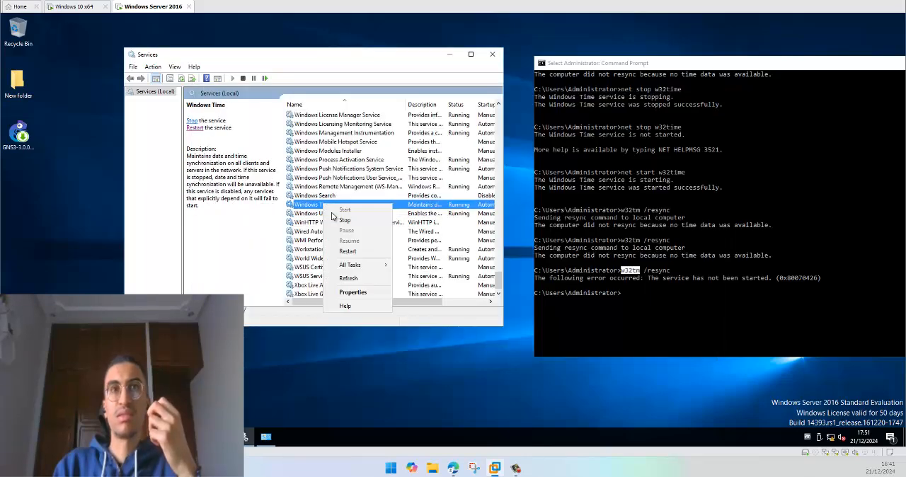
{"action": "left_click", "coordinate": [348, 252]}
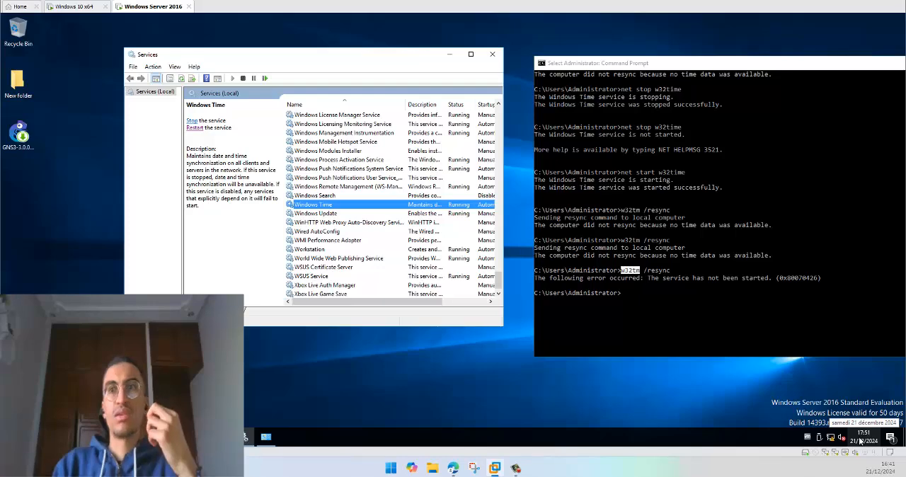
Step: On the Windows 10 client, repeatedly reload the Date et heure page via Région to check whether the server's new time arrives
{"action": "left_click", "coordinate": [76, 8]}
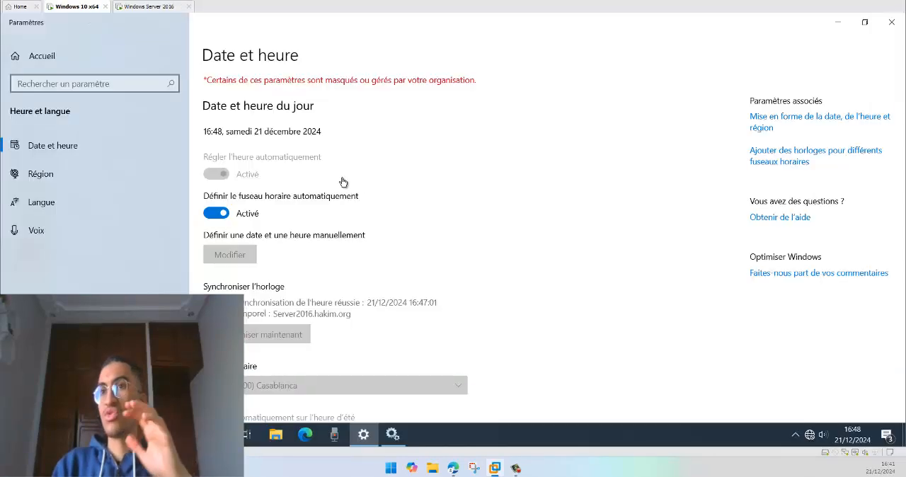
{"action": "left_click", "coordinate": [66, 174]}
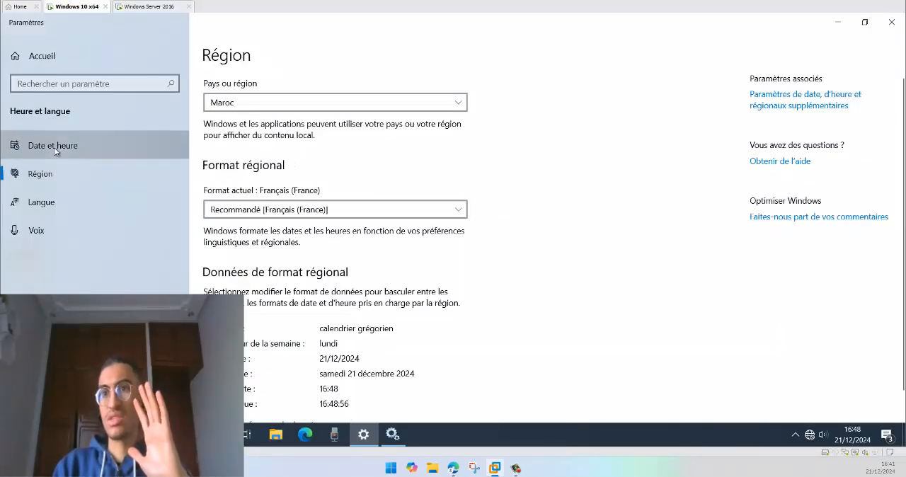
{"action": "left_click", "coordinate": [64, 145]}
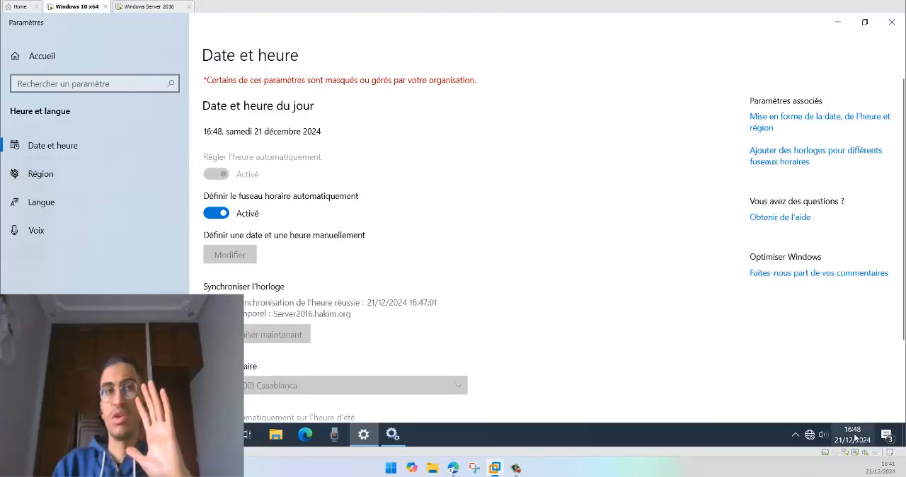
{"action": "mouse_move", "coordinate": [853, 437]}
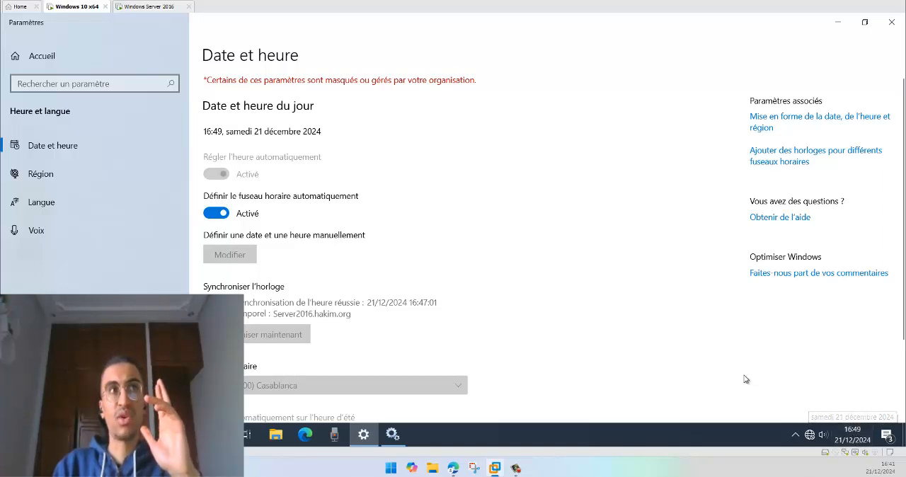
{"action": "left_click", "coordinate": [62, 176]}
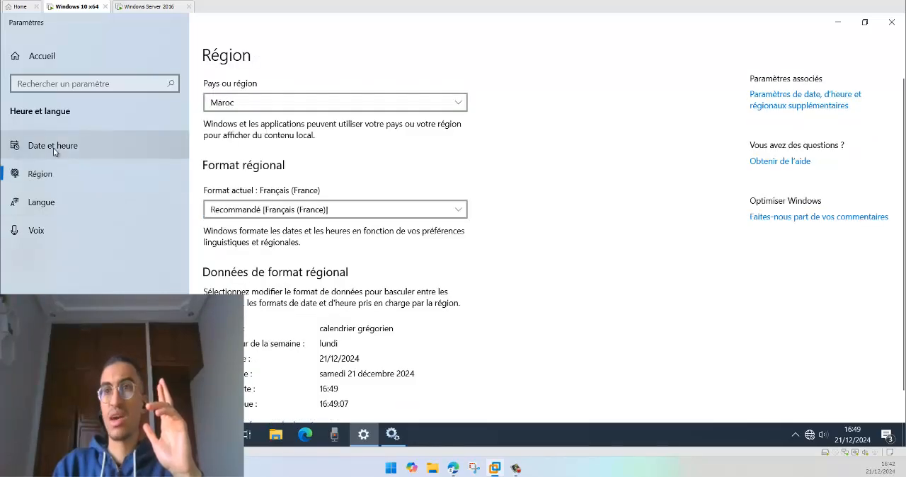
{"action": "left_click", "coordinate": [53, 151]}
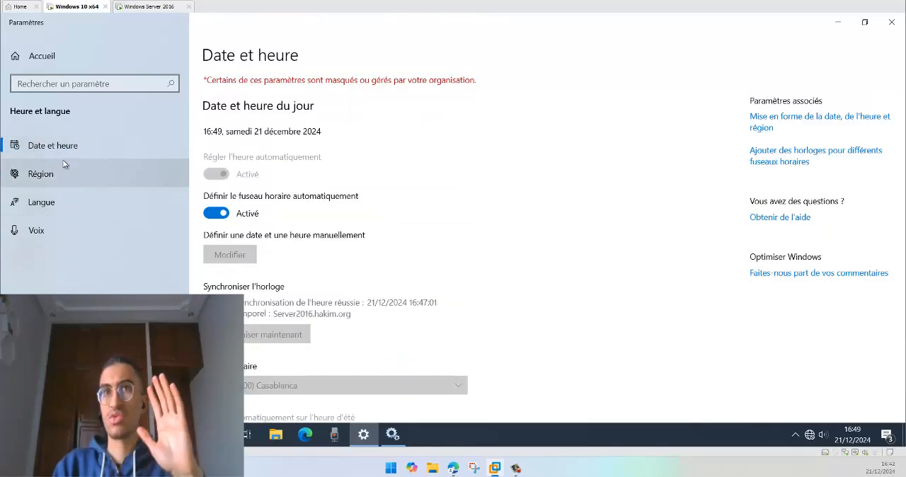
{"action": "left_click", "coordinate": [65, 168]}
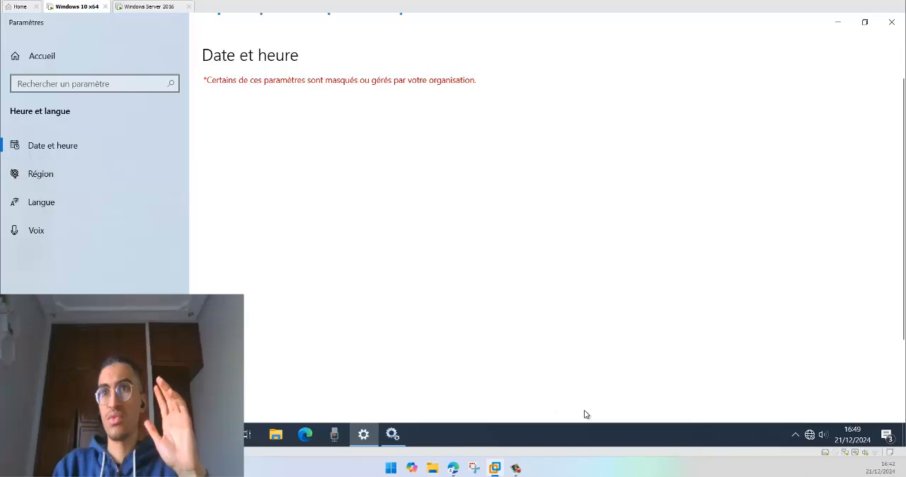
Step: Restart the Temps Windows service in the client's Services console
{"action": "left_click", "coordinate": [393, 436]}
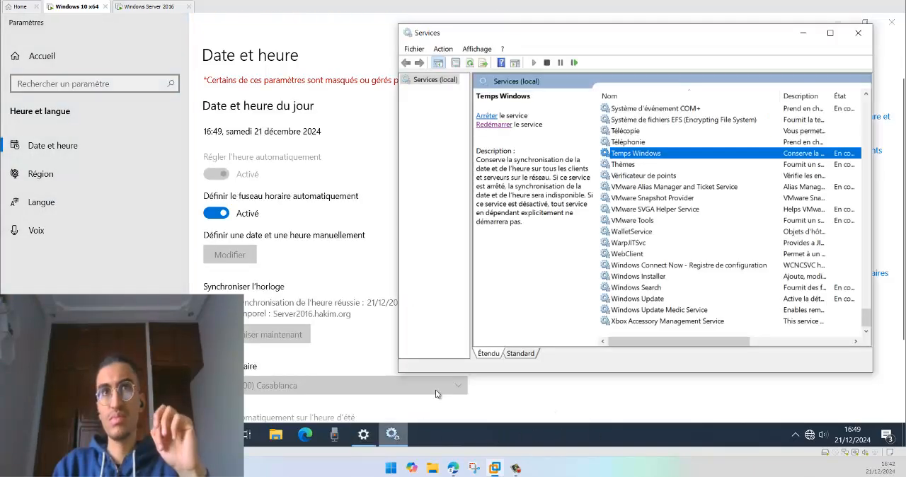
{"action": "right_click", "coordinate": [643, 153]}
{"action": "left_click", "coordinate": [676, 215]}
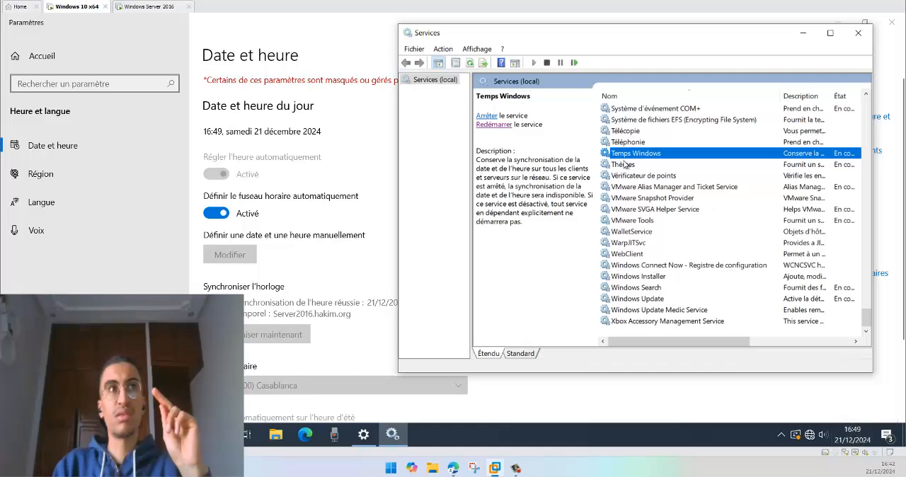
Step: Reload the client's Date et heure page after the service restart to check its time server and last synchronisation
{"action": "left_click", "coordinate": [51, 171]}
{"action": "left_click", "coordinate": [49, 147]}
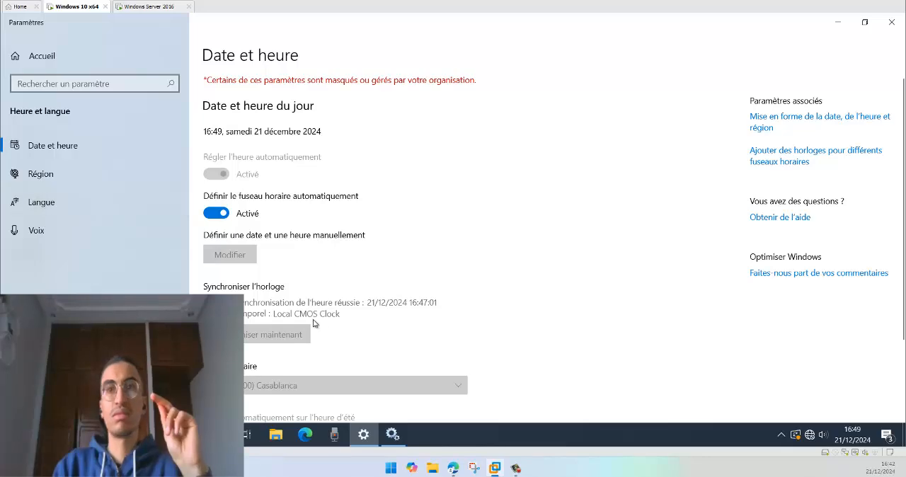
{"action": "left_click", "coordinate": [51, 160]}
{"action": "left_click", "coordinate": [52, 152]}
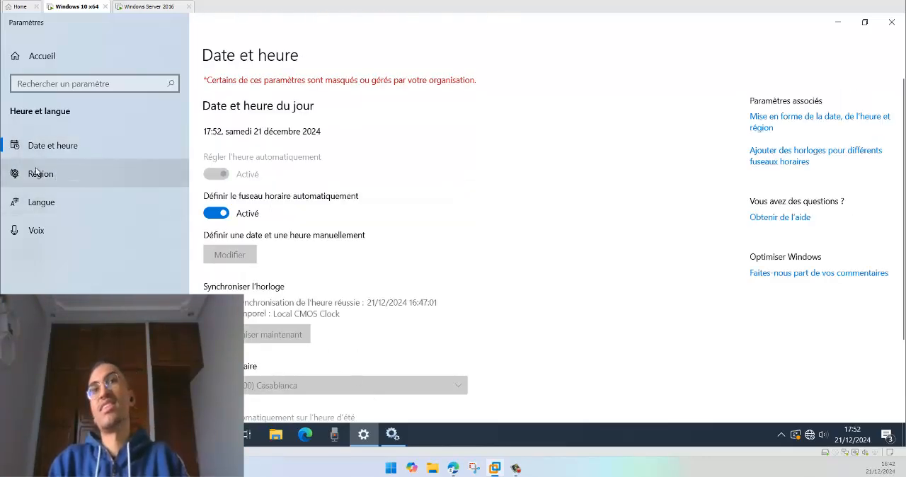
Step: Compare the clocks of the Windows 10 client and the server, reloading the client's Date et heure page to check its last synchronisation
{"action": "left_click", "coordinate": [40, 173]}
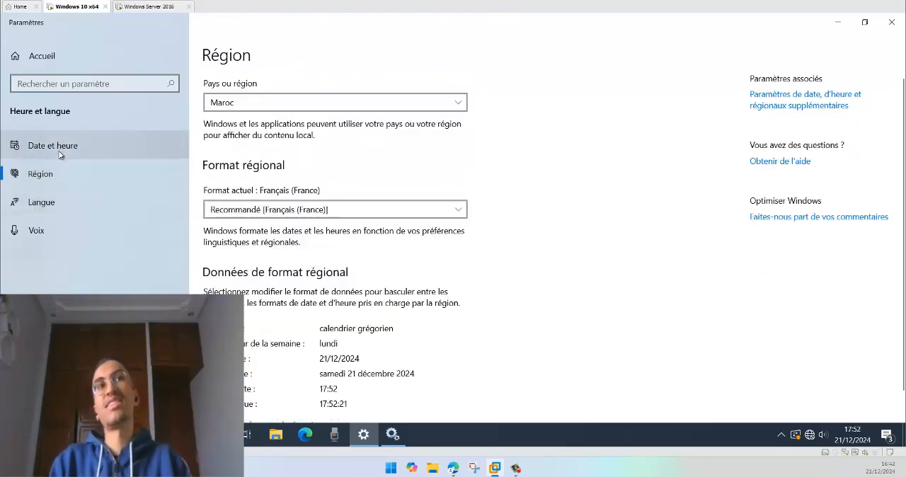
{"action": "left_click", "coordinate": [132, 8]}
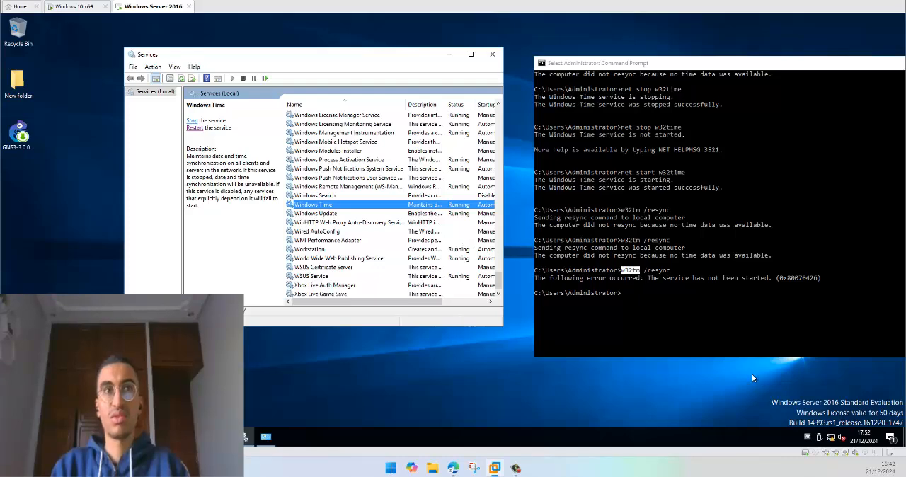
{"action": "left_click", "coordinate": [66, 10]}
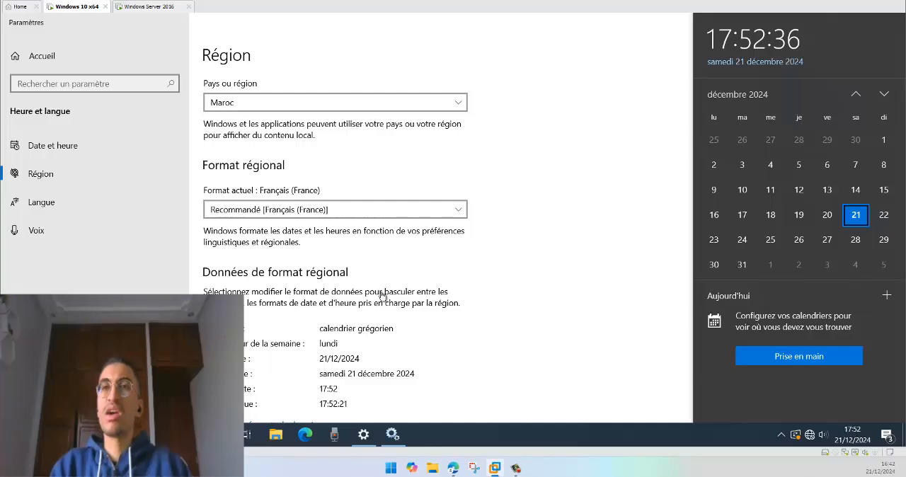
{"action": "left_click", "coordinate": [121, 169]}
{"action": "left_click", "coordinate": [121, 148]}
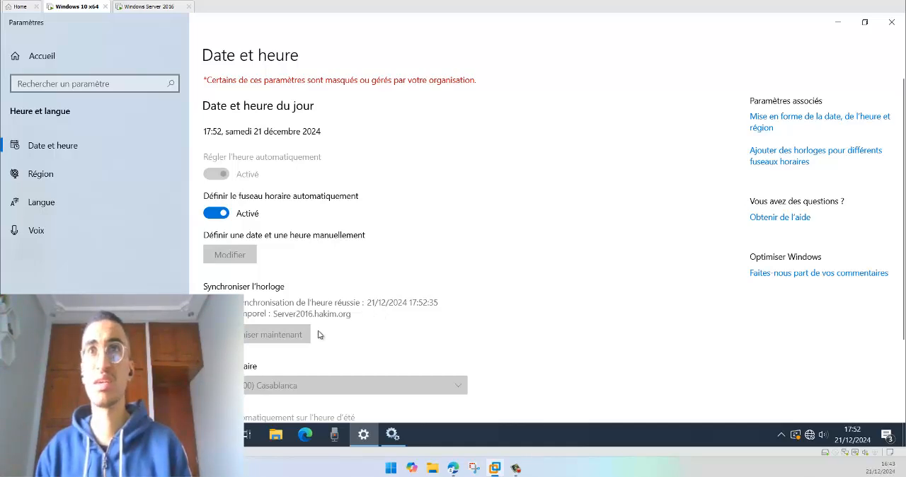
{"action": "scroll", "coordinate": [333, 327], "scroll_direction": "down", "scroll_amount": 3}
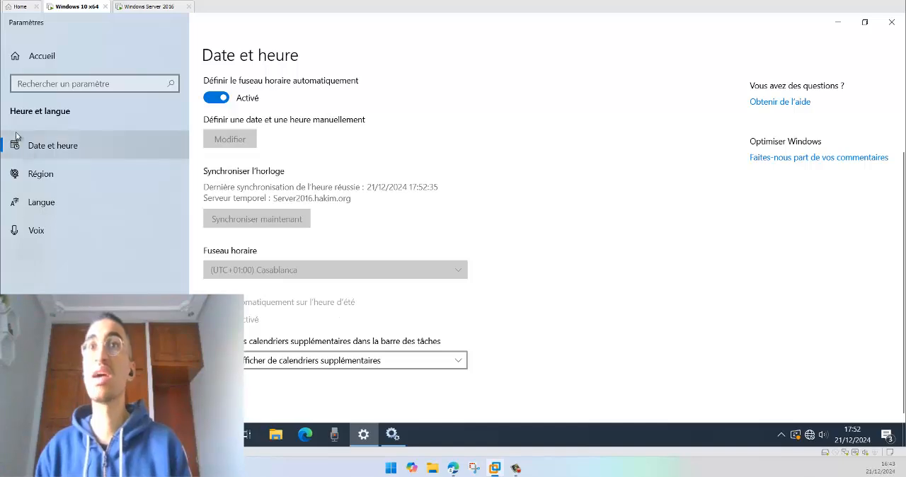
{"action": "left_click", "coordinate": [148, 7]}
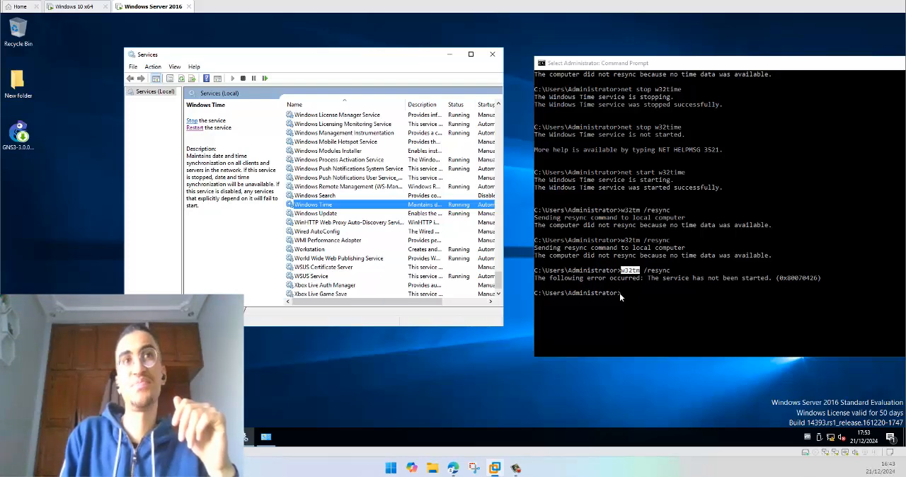
{"action": "left_click", "coordinate": [63, 10]}
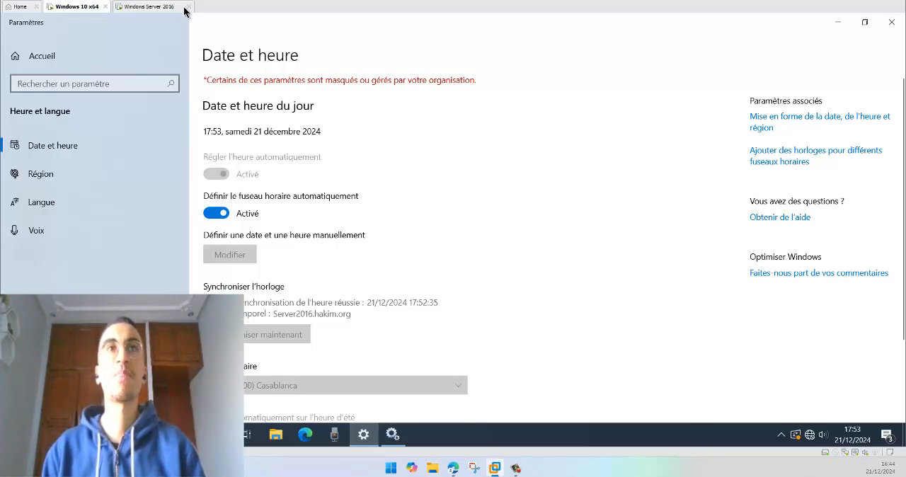
Step: On the server, open the Default Domain Controllers Policy for editing from Group Policy Management and show the policy objects linked to Ou1
{"action": "left_click", "coordinate": [147, 7]}
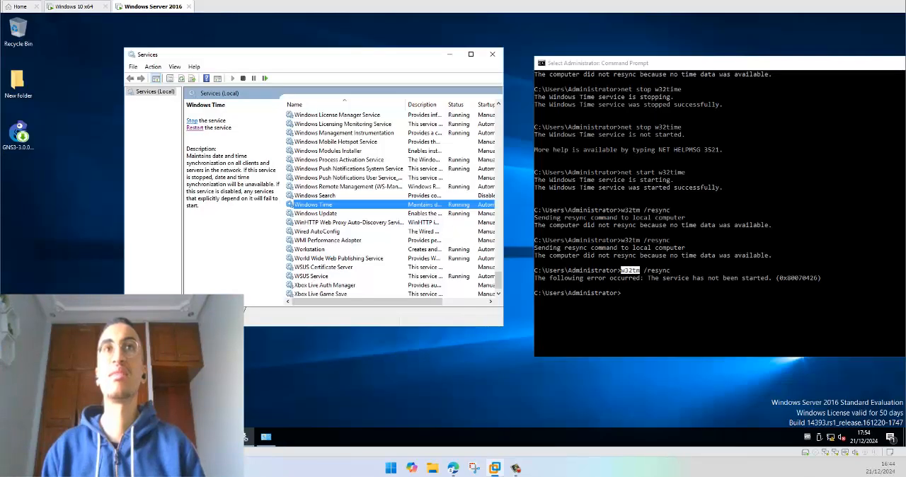
{"action": "left_click", "coordinate": [224, 437]}
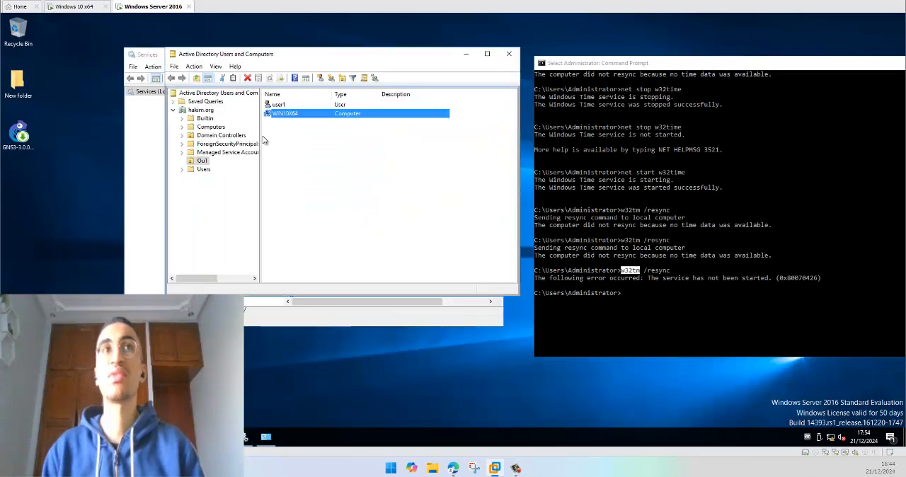
{"action": "left_click", "coordinate": [224, 437]}
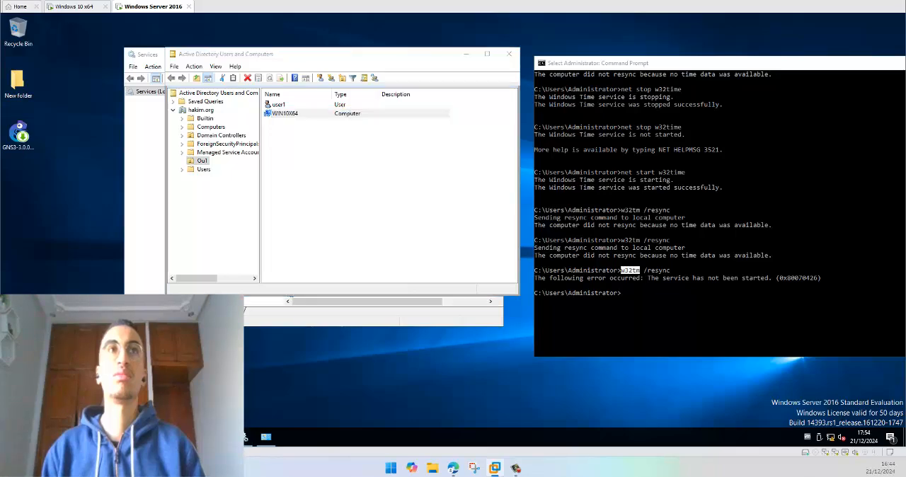
{"action": "right_click", "coordinate": [454, 117]}
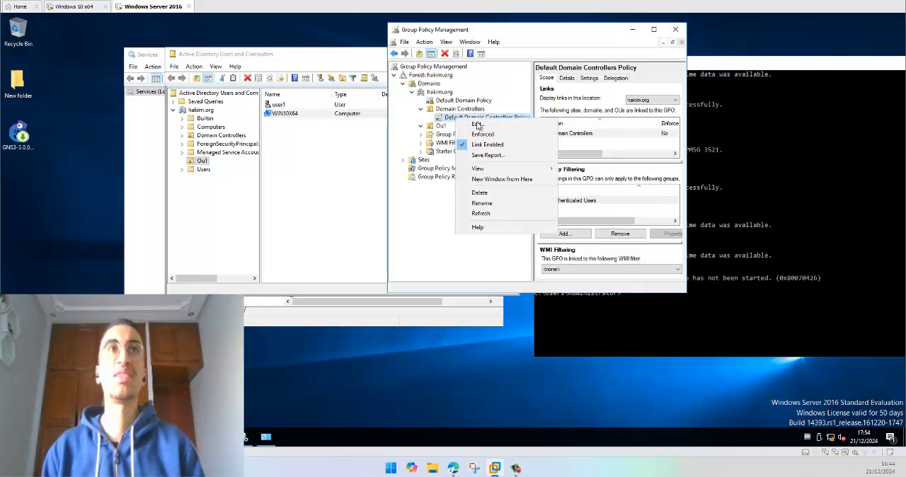
{"action": "left_click", "coordinate": [481, 126]}
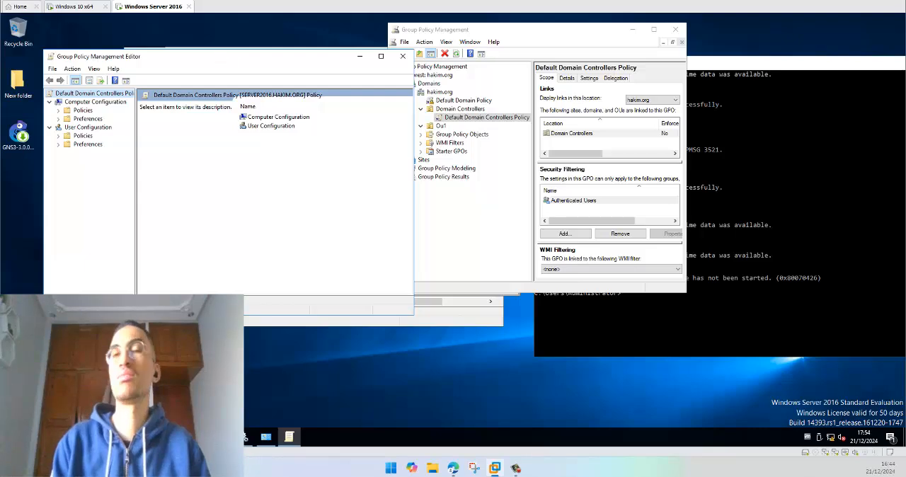
{"action": "left_click_drag", "start_coordinate": [221, 58], "coordinate": [214, 59]}
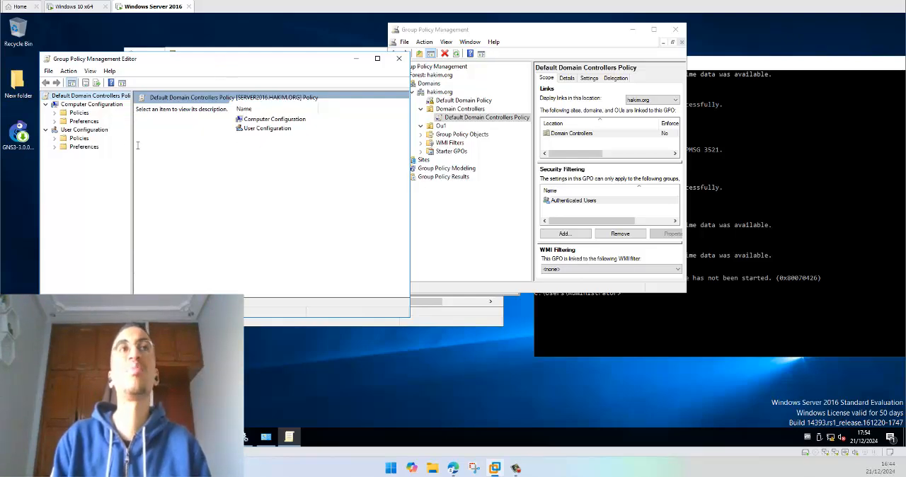
{"action": "left_click_drag", "start_coordinate": [170, 60], "coordinate": [203, 61]}
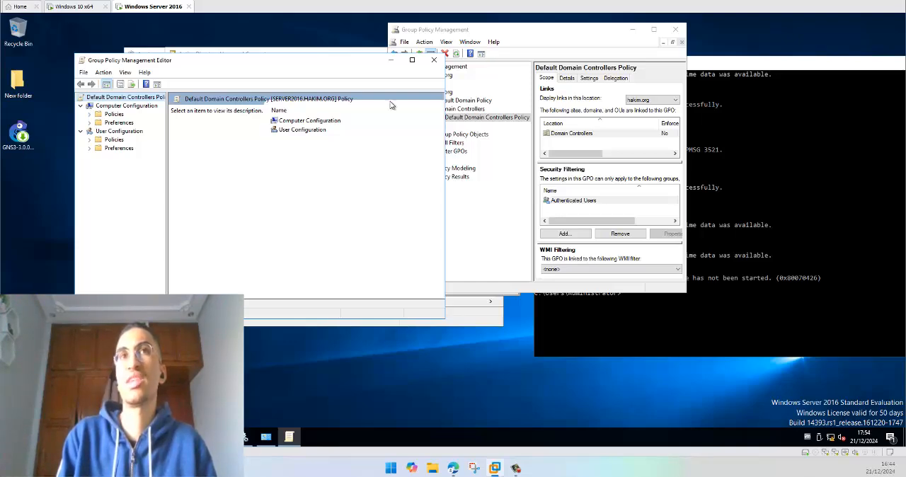
{"action": "left_click", "coordinate": [511, 134]}
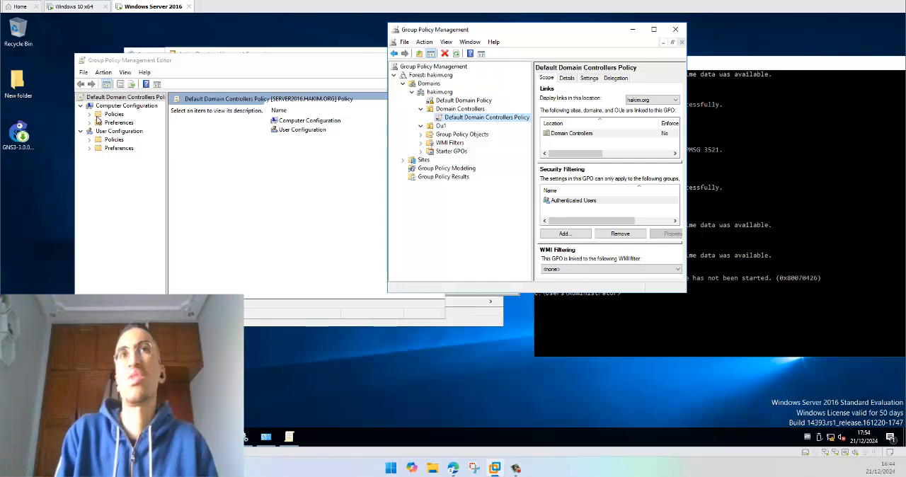
{"action": "left_click", "coordinate": [442, 127]}
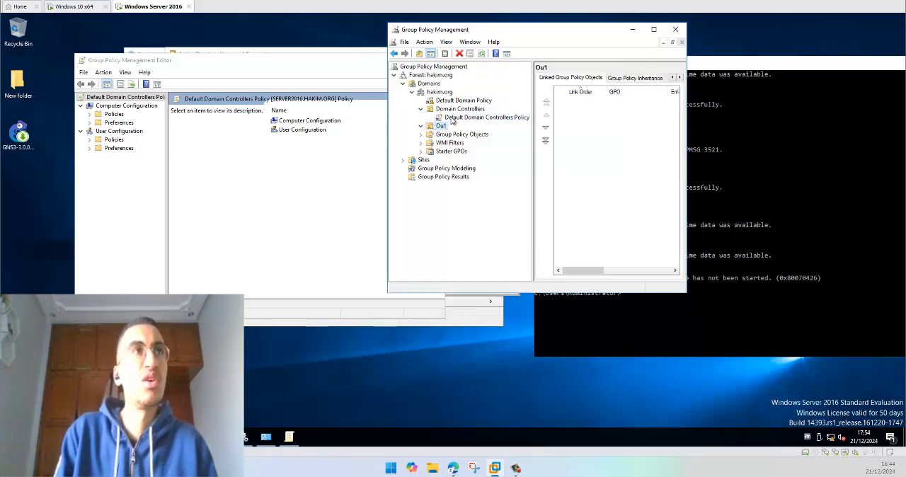
Step: Open the Time Providers settings under Computer Configuration, Policies, Administrative Templates, System, Windows Time Service in the Default Domain Controllers Policy
{"action": "left_click", "coordinate": [89, 123]}
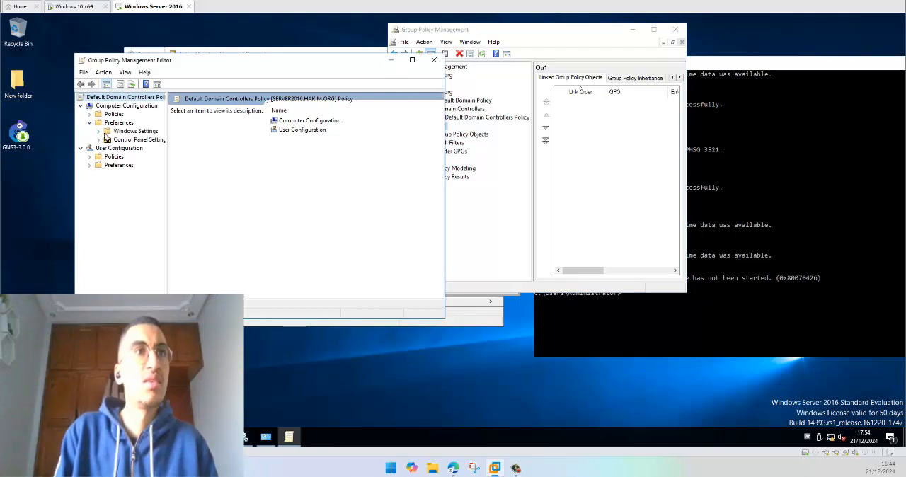
{"action": "left_click", "coordinate": [90, 122]}
{"action": "left_click", "coordinate": [90, 114]}
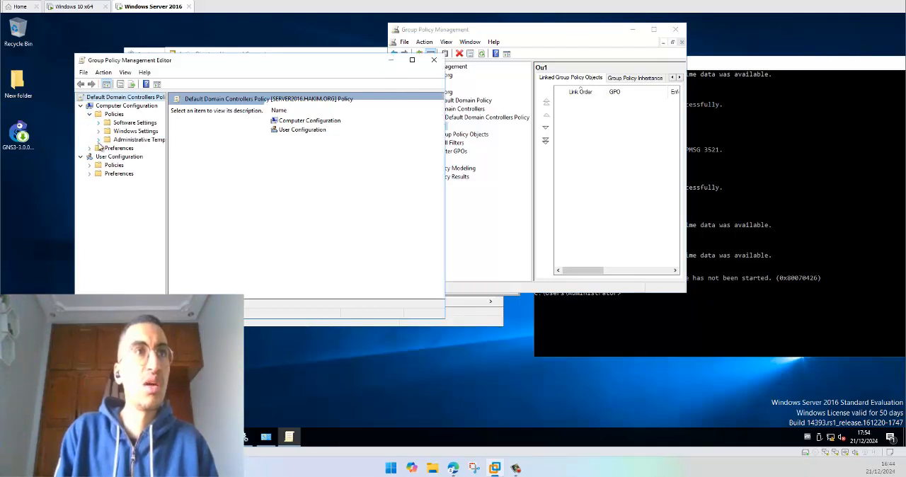
{"action": "left_click", "coordinate": [98, 141]}
{"action": "left_click", "coordinate": [107, 190]}
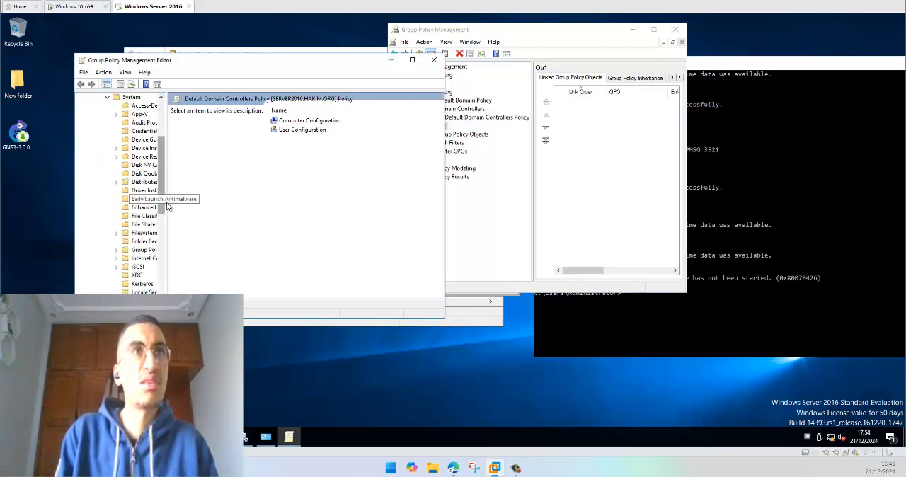
{"action": "left_click_drag", "start_coordinate": [167, 199], "coordinate": [191, 199]}
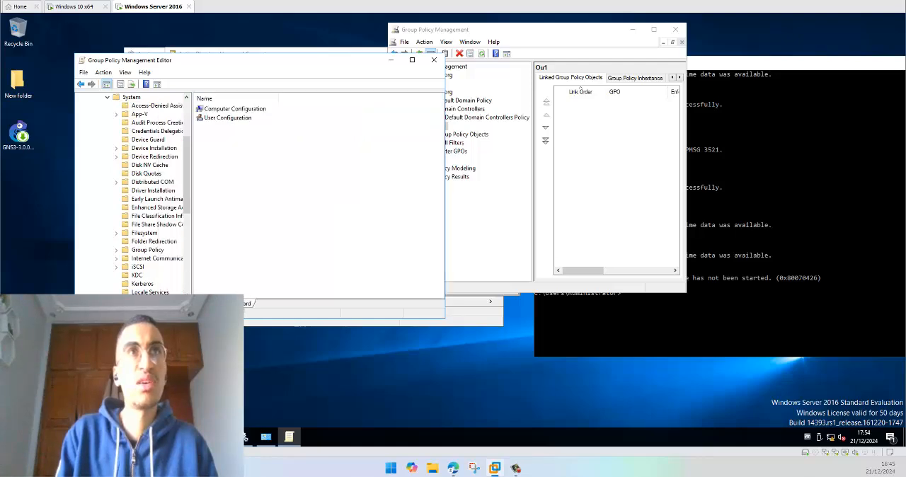
{"action": "scroll", "coordinate": [149, 243], "scroll_direction": "down", "scroll_amount": 2}
{"action": "scroll", "coordinate": [149, 243], "scroll_direction": "down", "scroll_amount": 6}
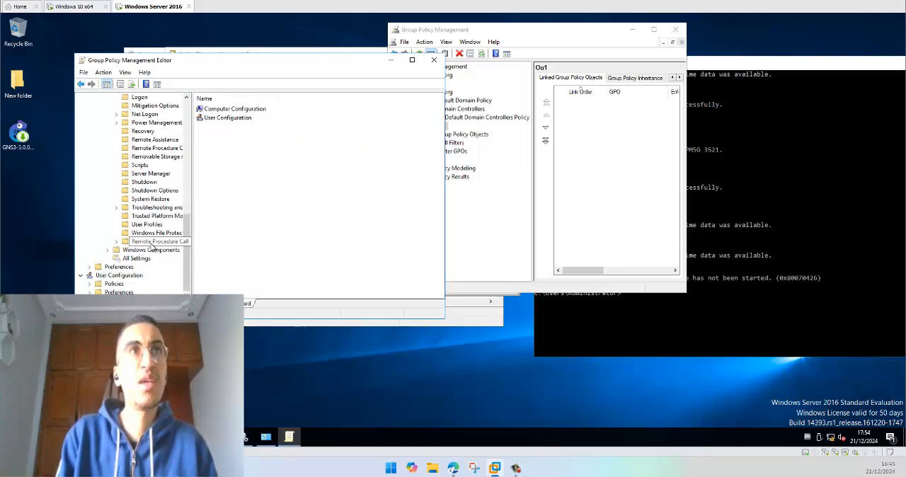
{"action": "left_click", "coordinate": [151, 242]}
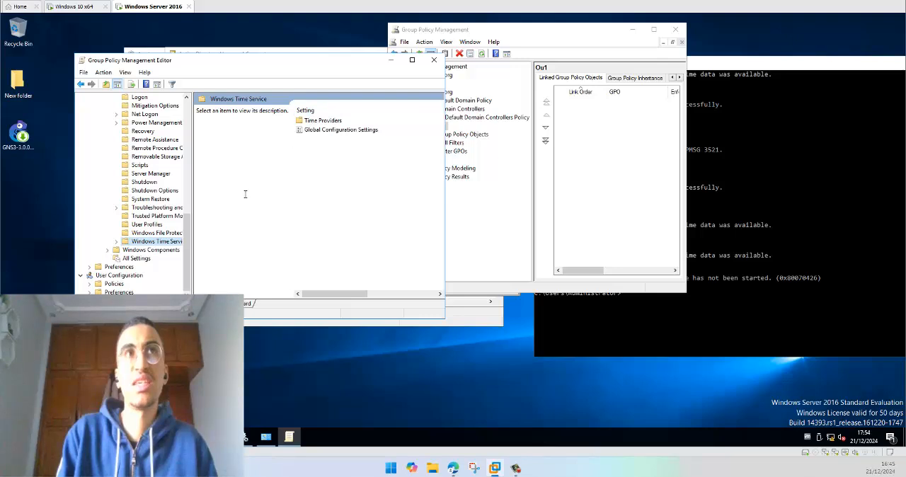
{"action": "double_click", "coordinate": [320, 122]}
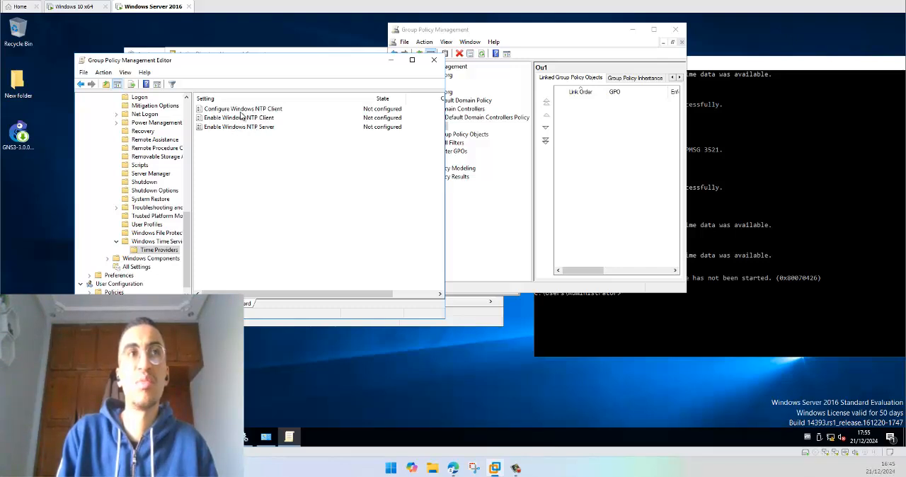
Step: Enable the Configure Windows NTP Client policy with NtpServer 10.0.0.11,0x8 and type NTP
{"action": "double_click", "coordinate": [236, 109]}
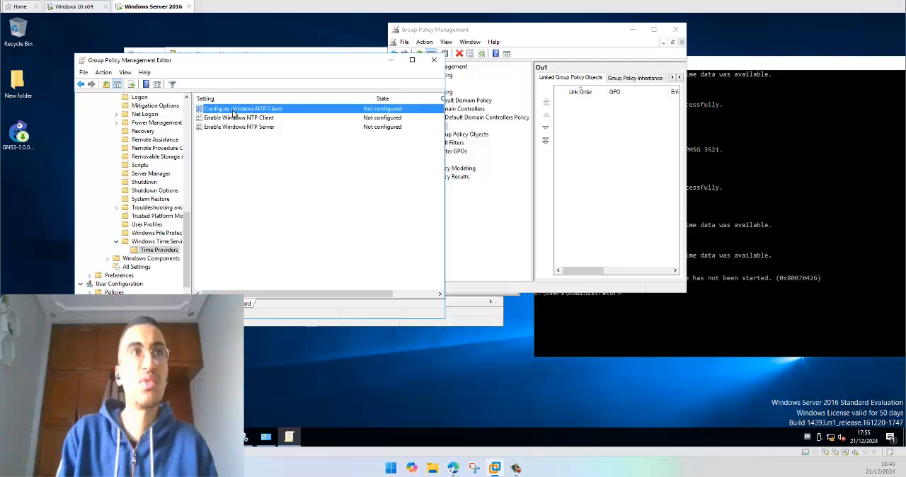
{"action": "left_click_drag", "start_coordinate": [190, 85], "coordinate": [221, 135]}
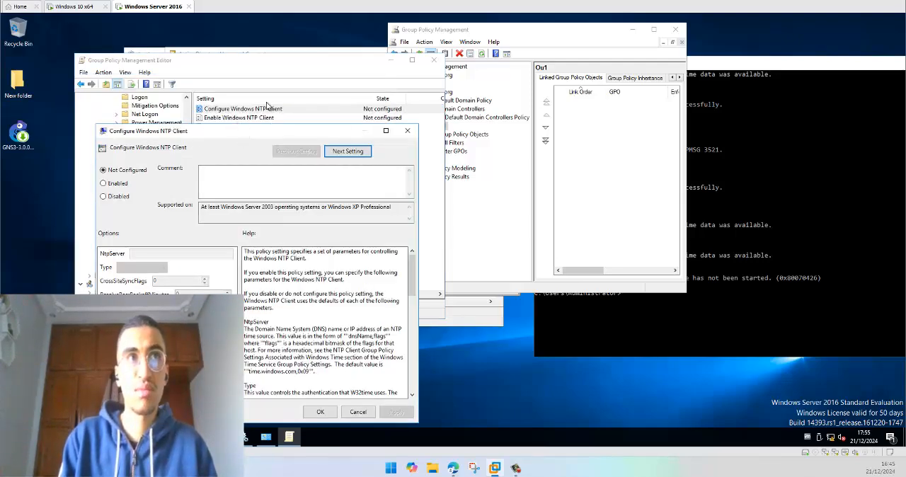
{"action": "left_click", "coordinate": [103, 183]}
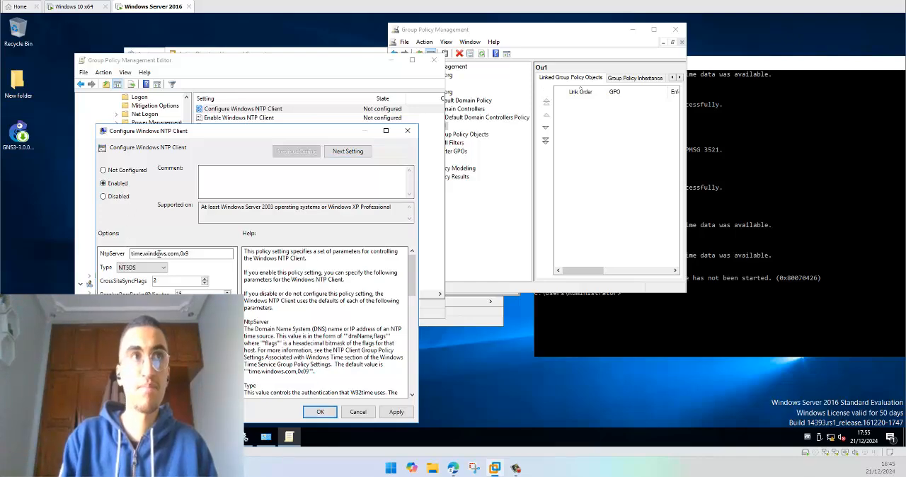
{"action": "left_click_drag", "start_coordinate": [179, 253], "coordinate": [86, 253]}
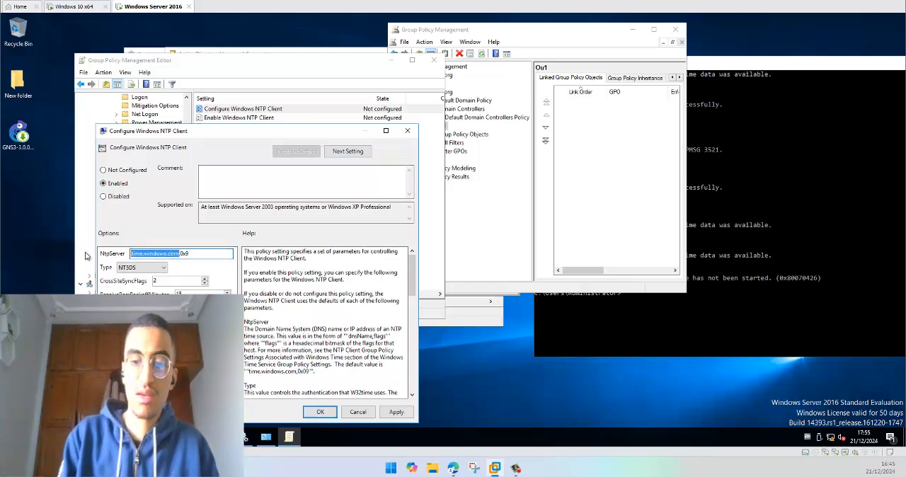
{"action": "type", "text": "10"}
{"action": "type", "text": ".0.1"}
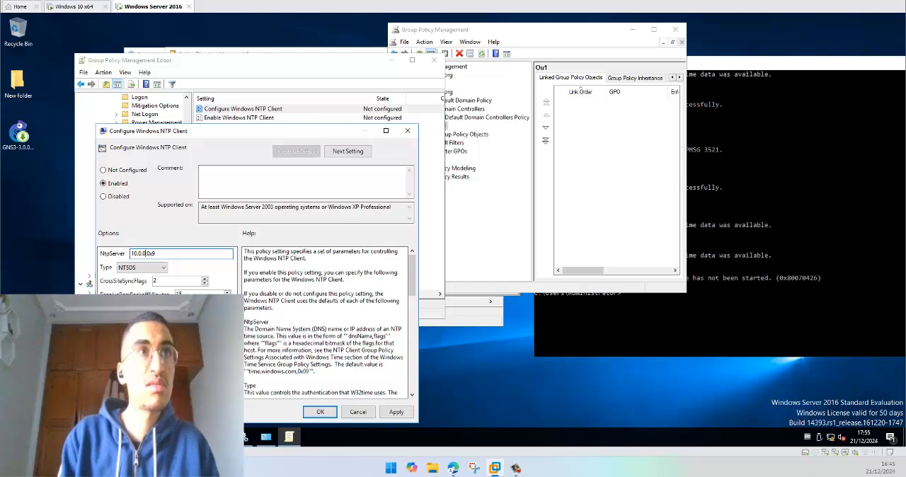
{"action": "type", "text": "1"}
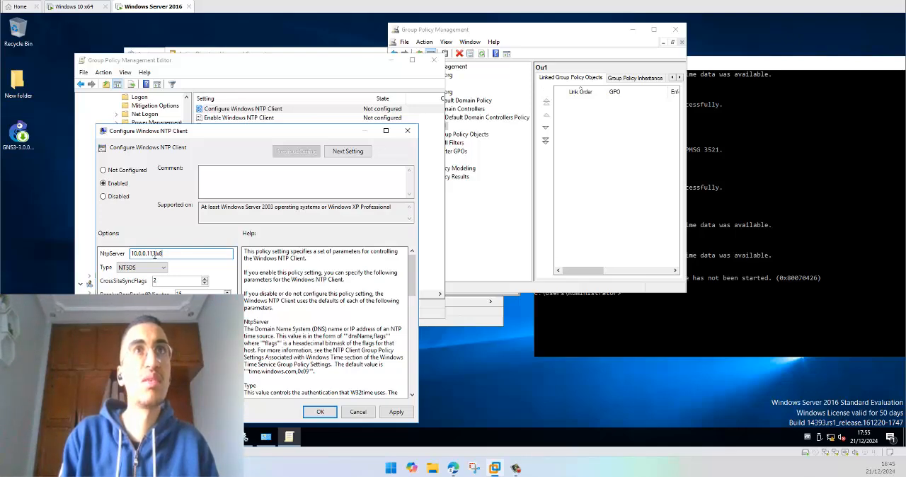
{"action": "left_click", "coordinate": [135, 268]}
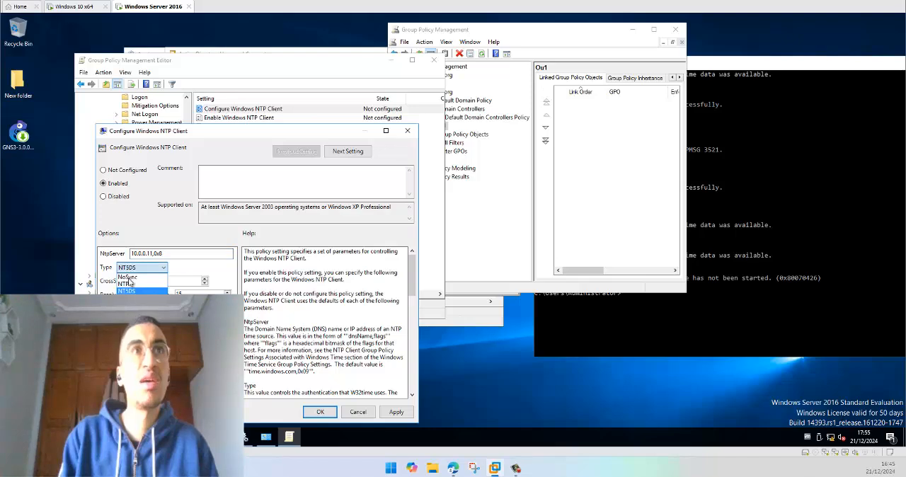
{"action": "left_click", "coordinate": [130, 285]}
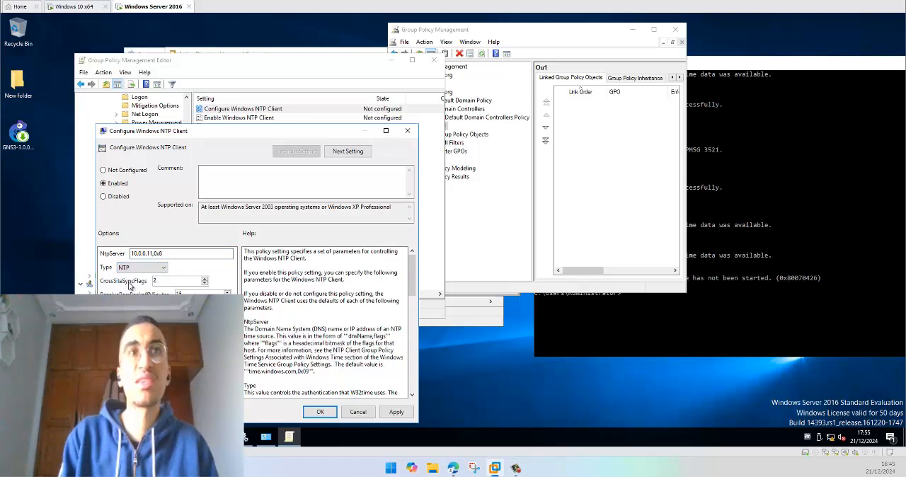
{"action": "left_click", "coordinate": [322, 413]}
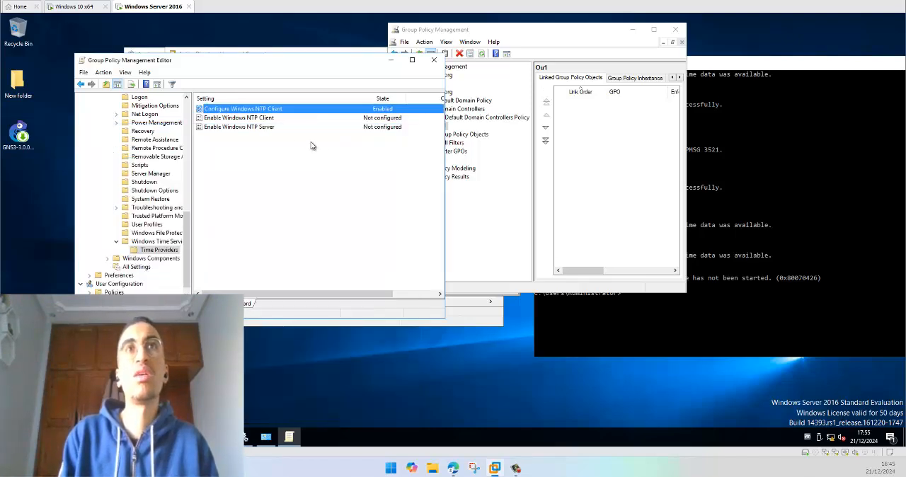
Step: Review the states and comments of the Enable Windows NTP Client and Enable Windows NTP Server settings
{"action": "left_click", "coordinate": [254, 119]}
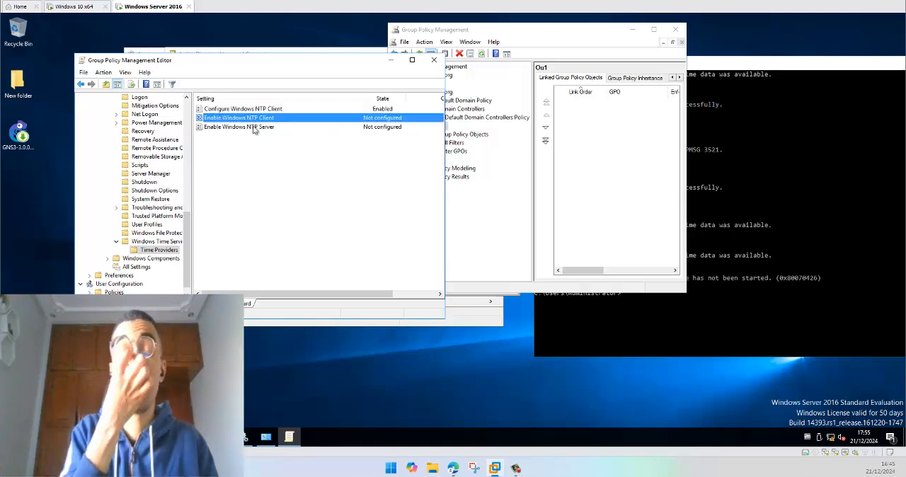
{"action": "left_click", "coordinate": [254, 127]}
{"action": "left_click_drag", "start_coordinate": [345, 295], "coordinate": [389, 293]}
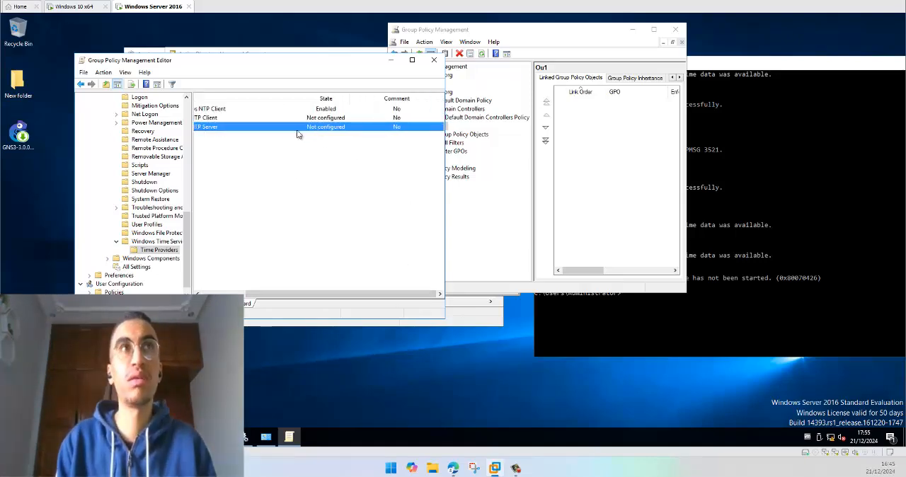
{"action": "left_click_drag", "start_coordinate": [330, 294], "coordinate": [286, 293]}
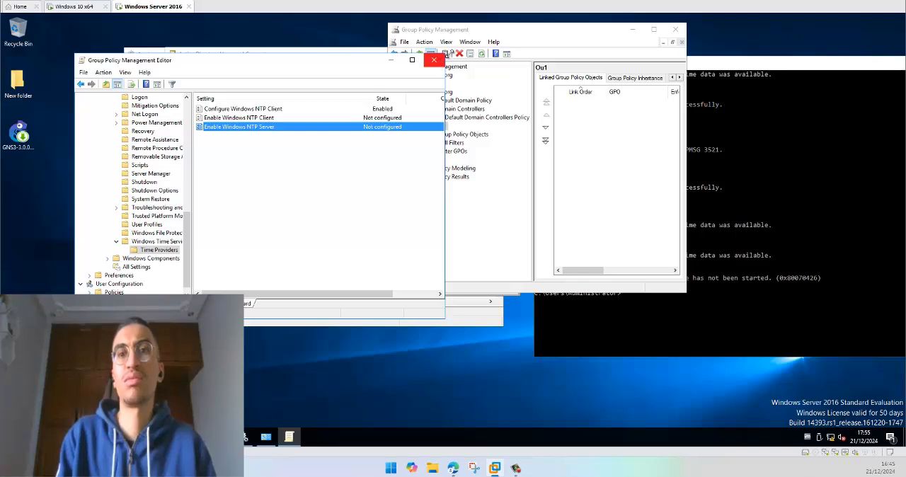
Step: Add the Domain Computers group to the security filtering of the Default Domain Controllers Policy in Group Policy Management
{"action": "left_click_drag", "start_coordinate": [481, 34], "coordinate": [494, 36]}
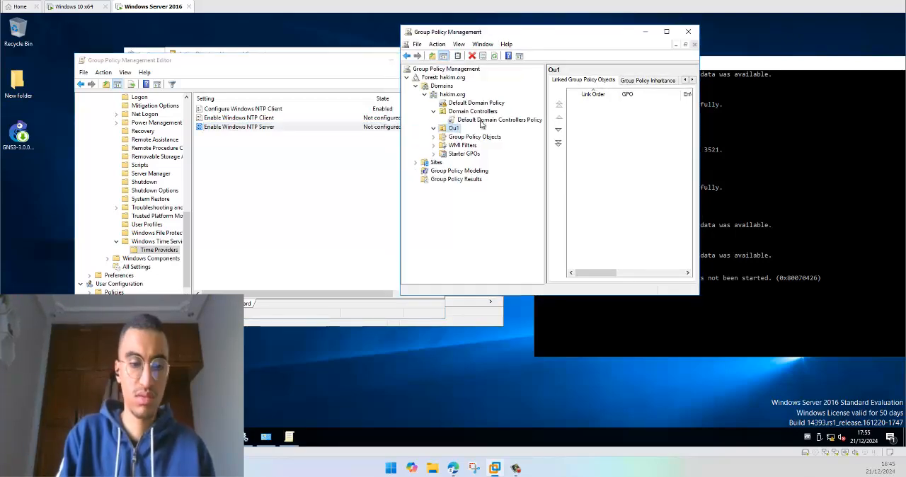
{"action": "left_click", "coordinate": [488, 123]}
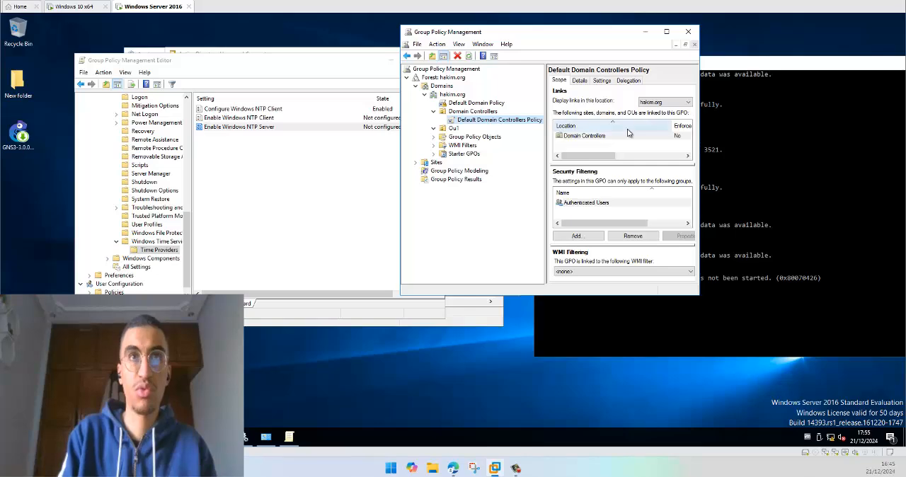
{"action": "left_click", "coordinate": [594, 204]}
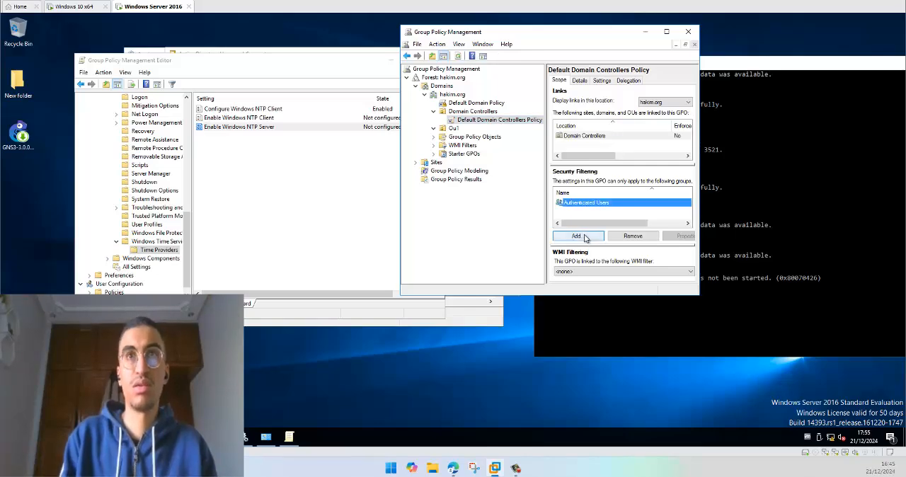
{"action": "left_click", "coordinate": [583, 237]}
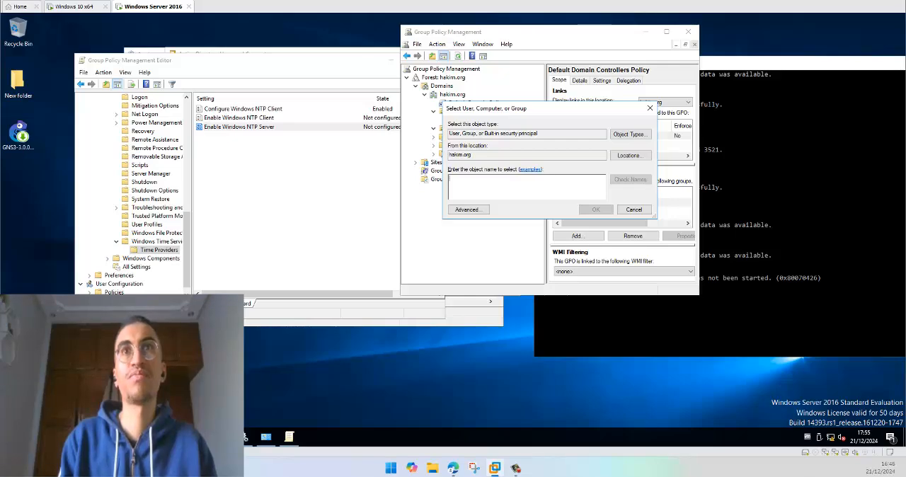
{"action": "type", "text": "domain"}
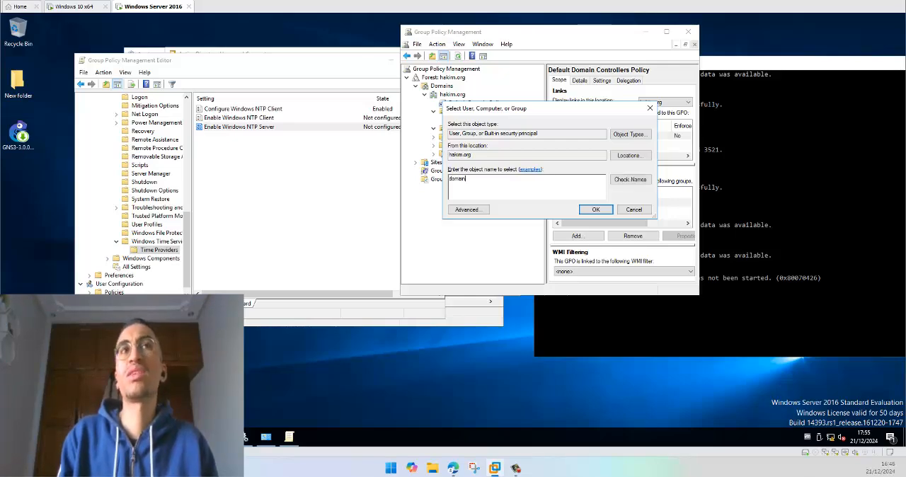
{"action": "left_click", "coordinate": [630, 179]}
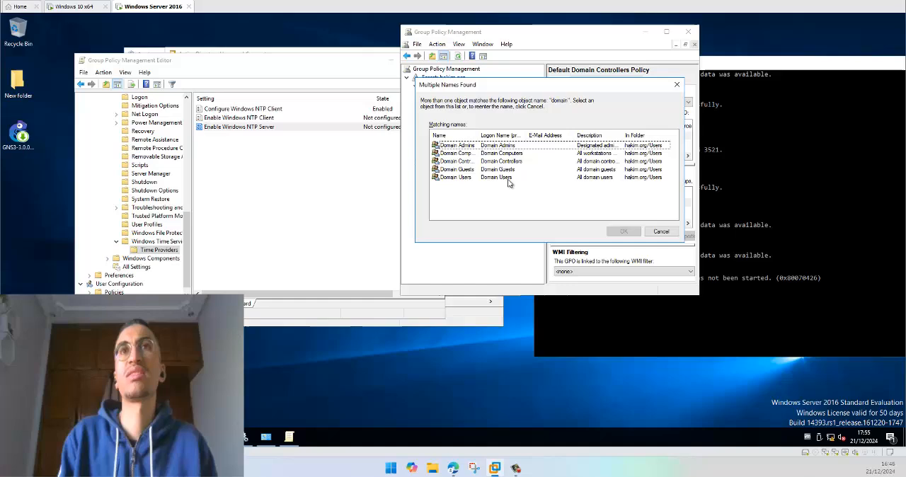
{"action": "double_click", "coordinate": [472, 153]}
{"action": "left_click", "coordinate": [593, 209]}
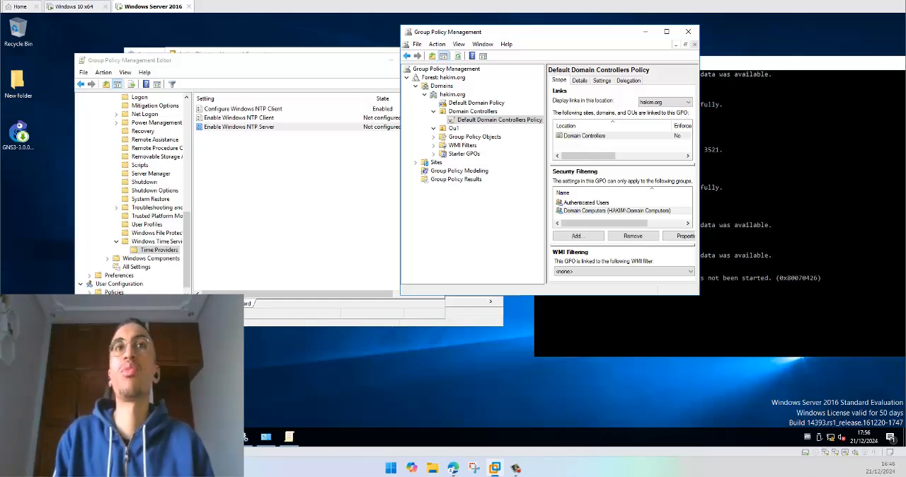
Step: Switch to the browser and read the accepted Microsoft Q&A answer on domain time synchronisation and GPO, then restore the window to a smaller size
{"action": "mouse_move", "coordinate": [453, 467]}
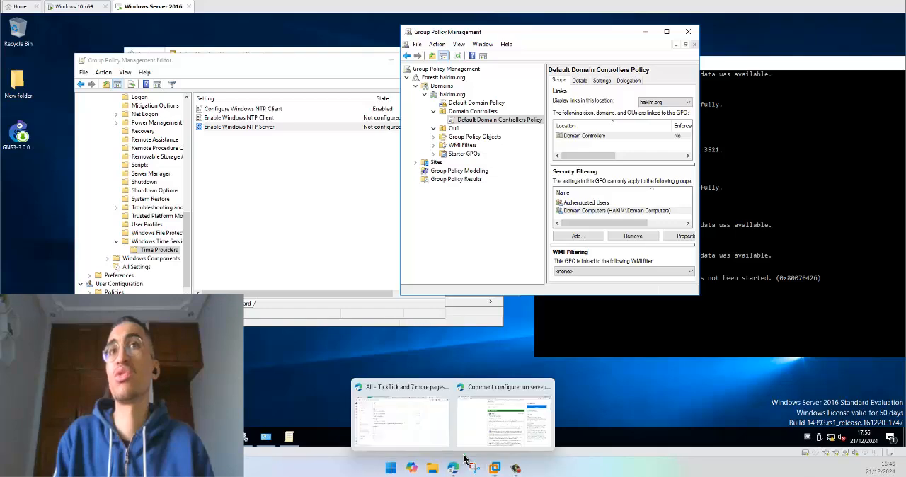
{"action": "left_click", "coordinate": [499, 425]}
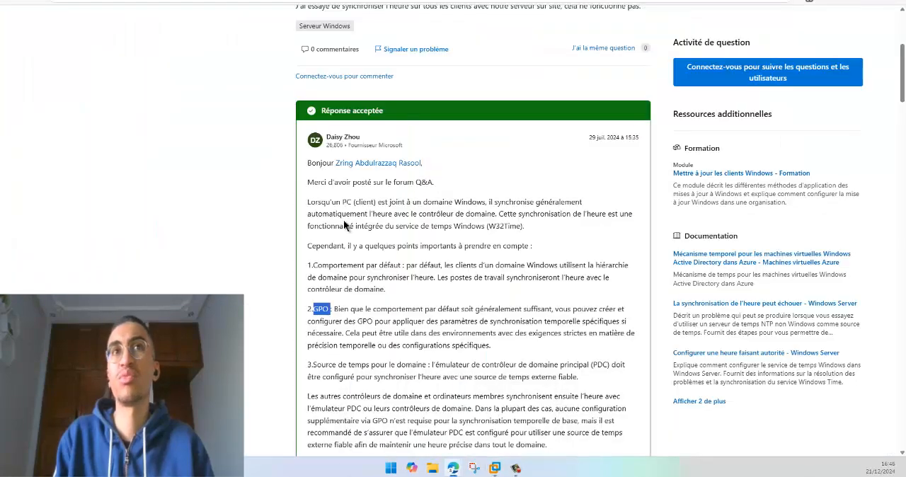
{"action": "scroll", "coordinate": [312, 244], "scroll_direction": "down", "scroll_amount": 1}
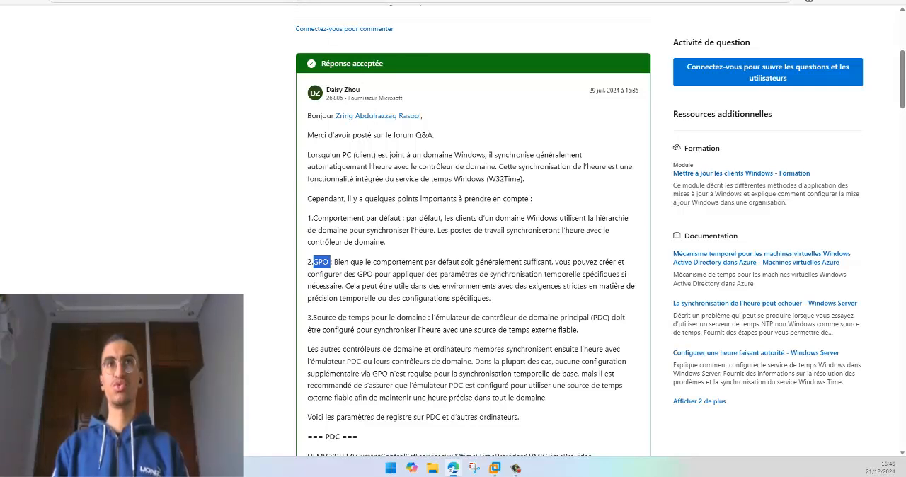
{"action": "left_click_drag", "start_coordinate": [308, 0], "coordinate": [293, 24]}
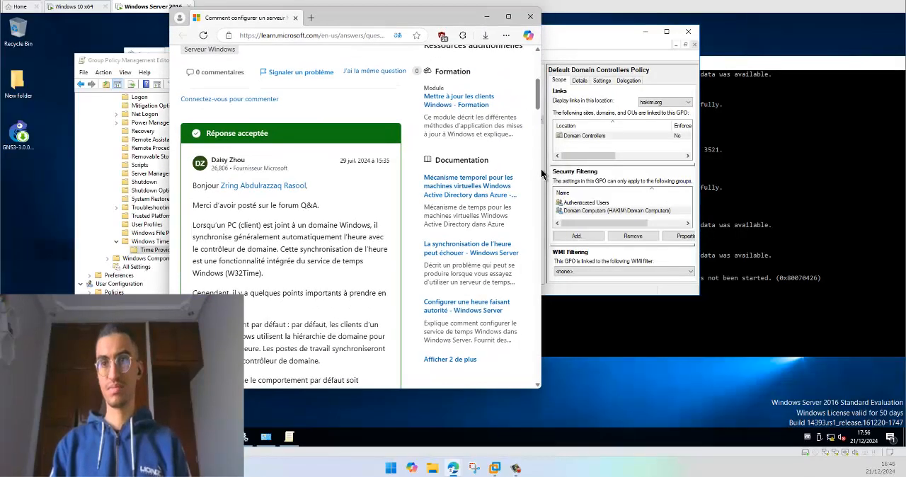